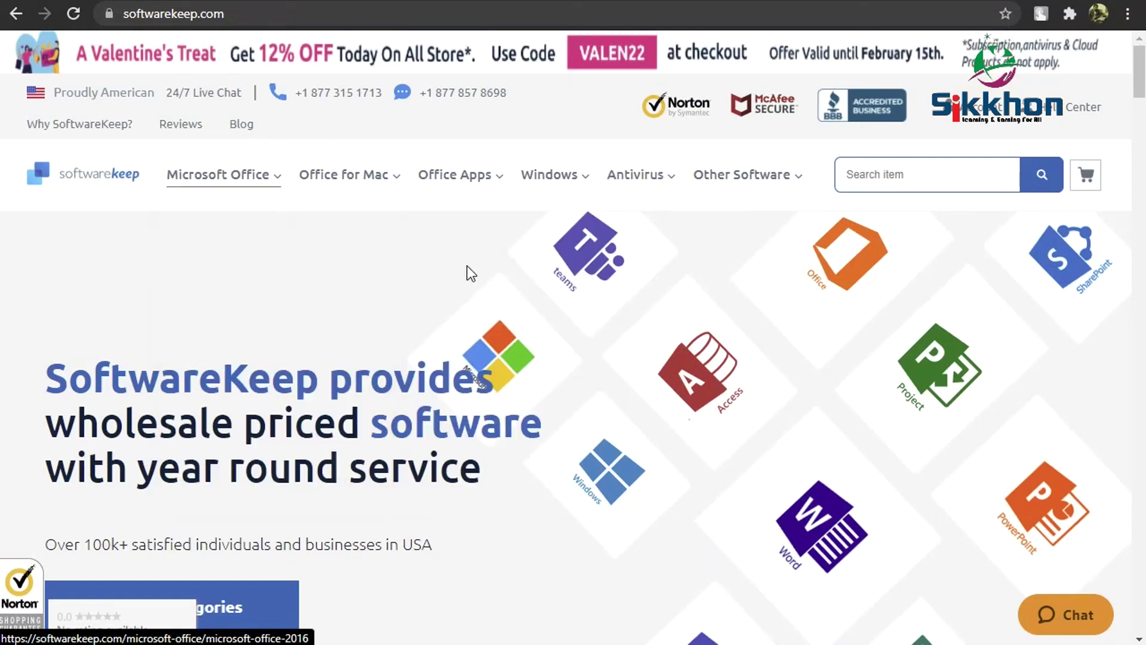
# - Go to the Microsoft Office 2019 Home and Student product page ($84.99) from Best Sellers
pyautogui.scroll(-10, 467, 266)
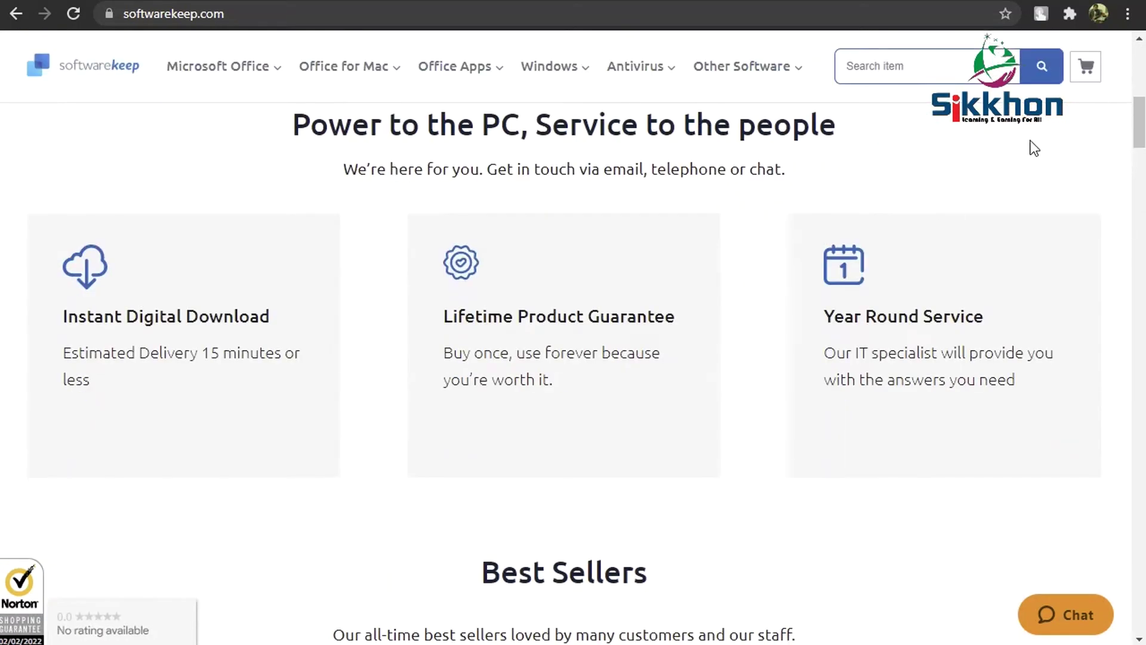
pyautogui.moveTo(1137, 129); pyautogui.dragTo(1134, 206)
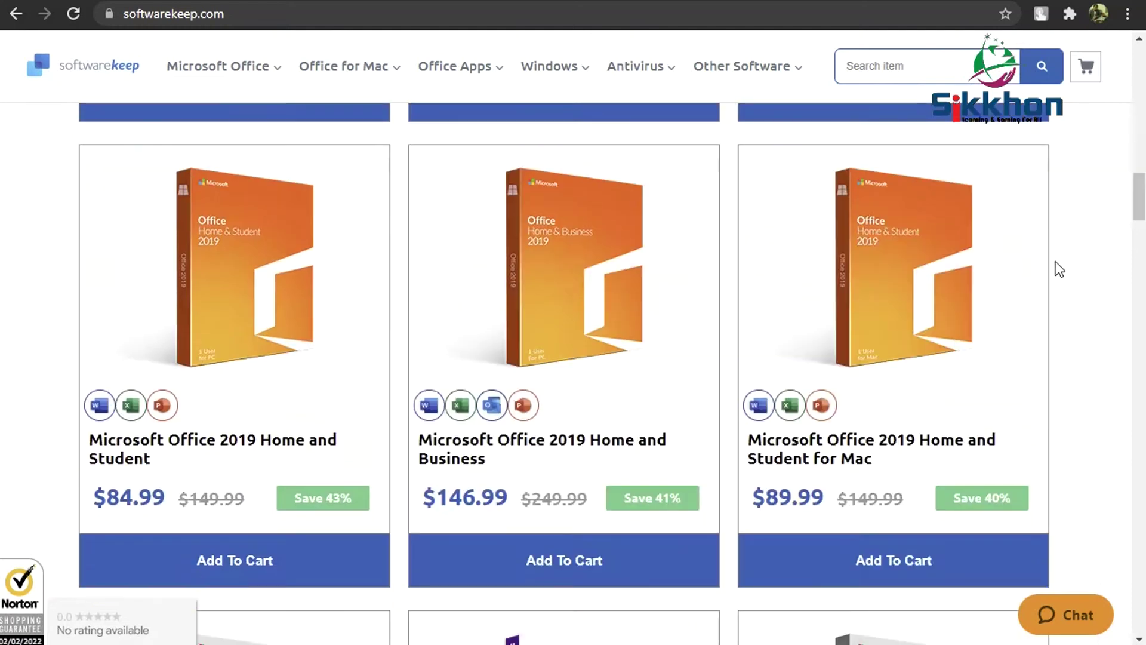
pyautogui.scroll(-3, 1056, 278)
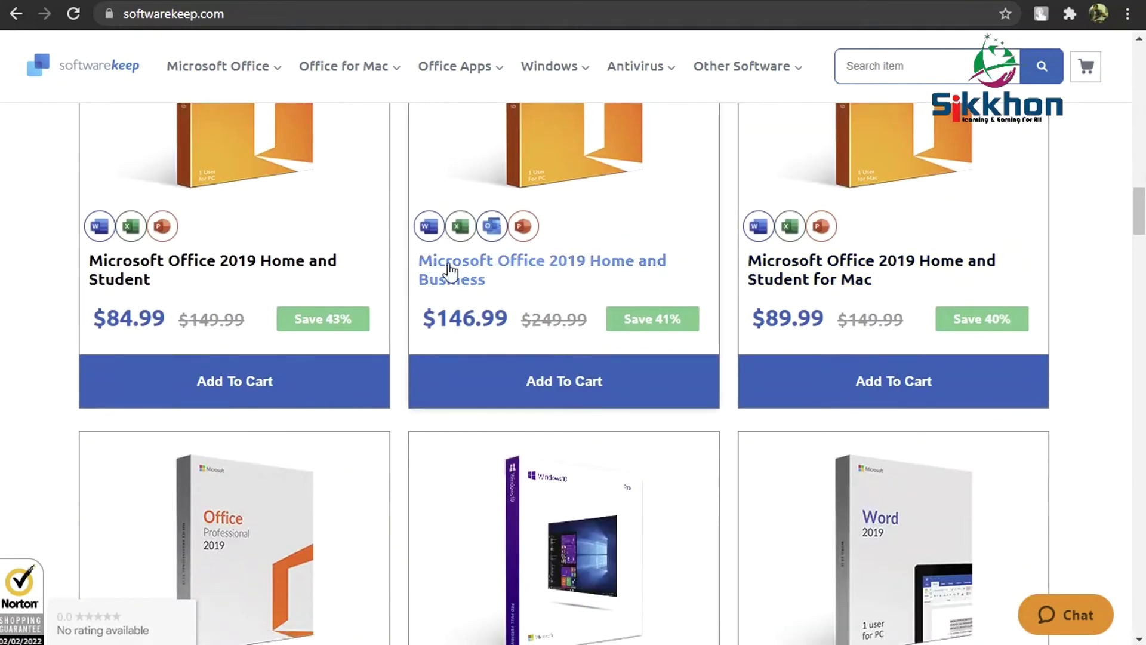
pyautogui.scroll(3, 364, 254)
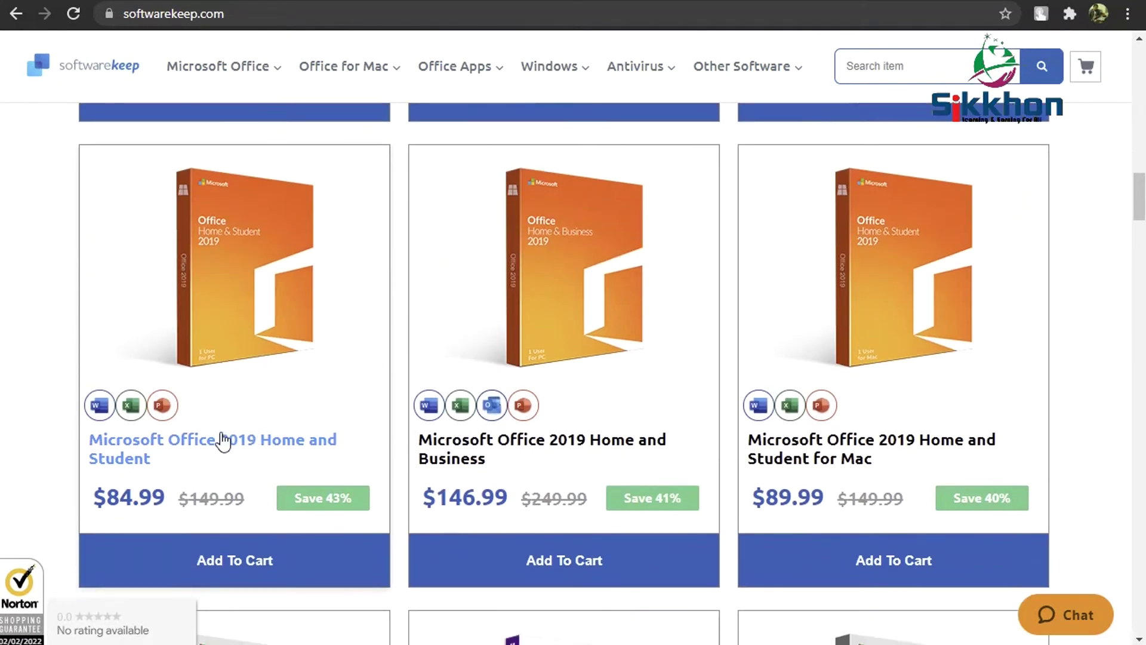
pyautogui.click(222, 440)
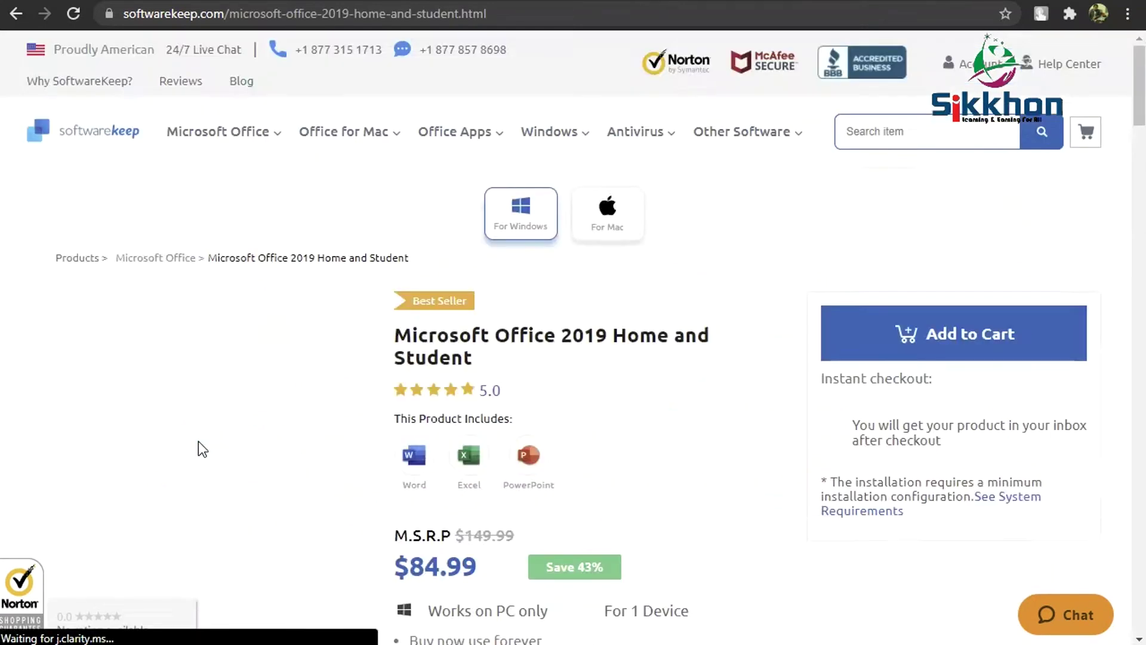
pyautogui.scroll(-4, 821, 266)
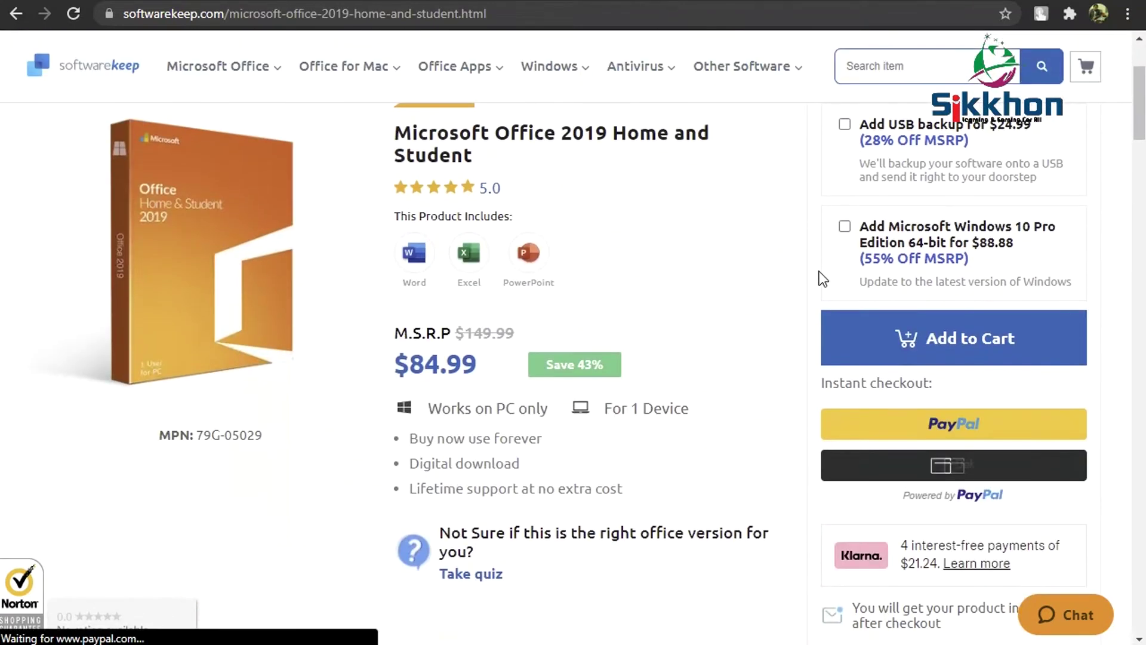
pyautogui.scroll(-3, 819, 271)
pyautogui.scroll(5, 816, 262)
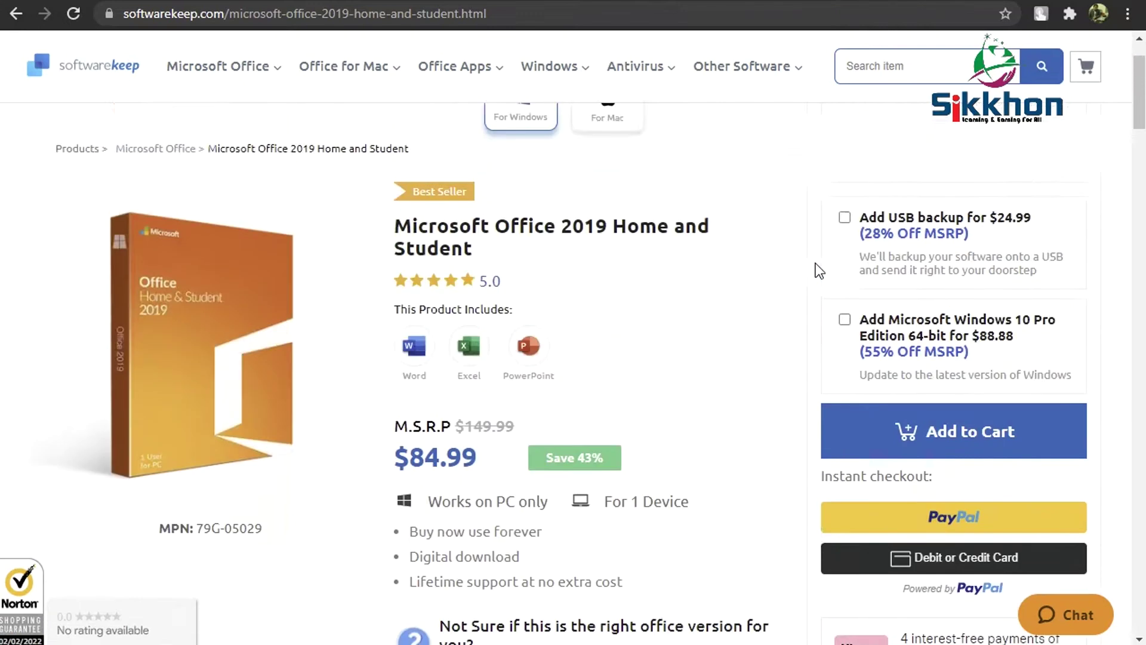
pyautogui.scroll(3, 820, 271)
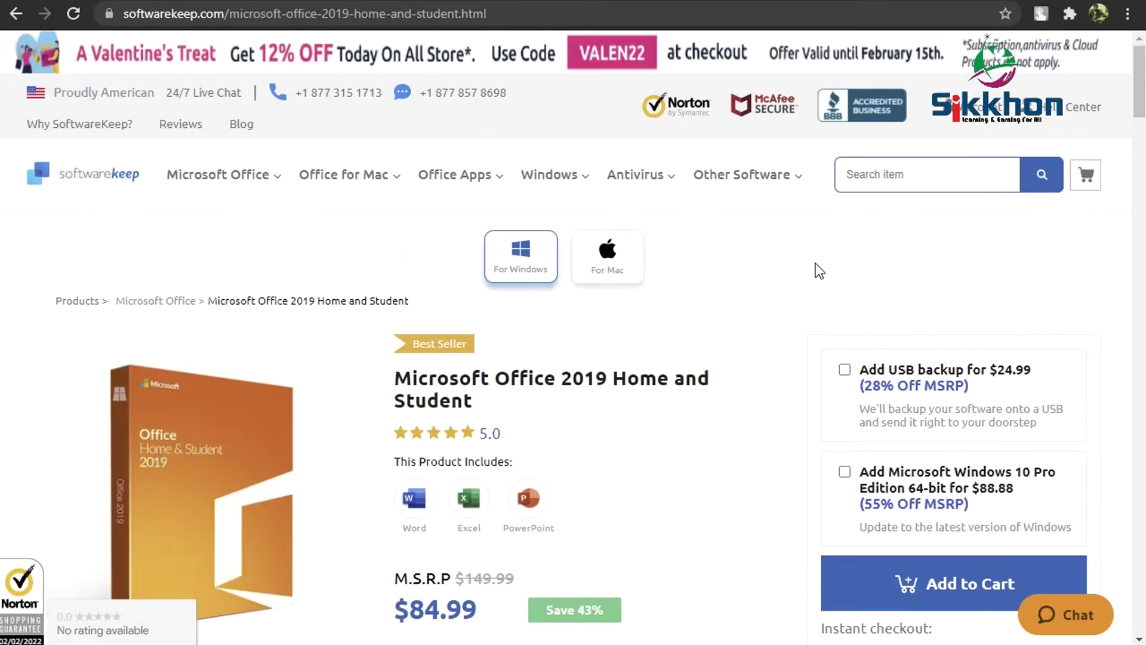
pyautogui.moveTo(432, 184)
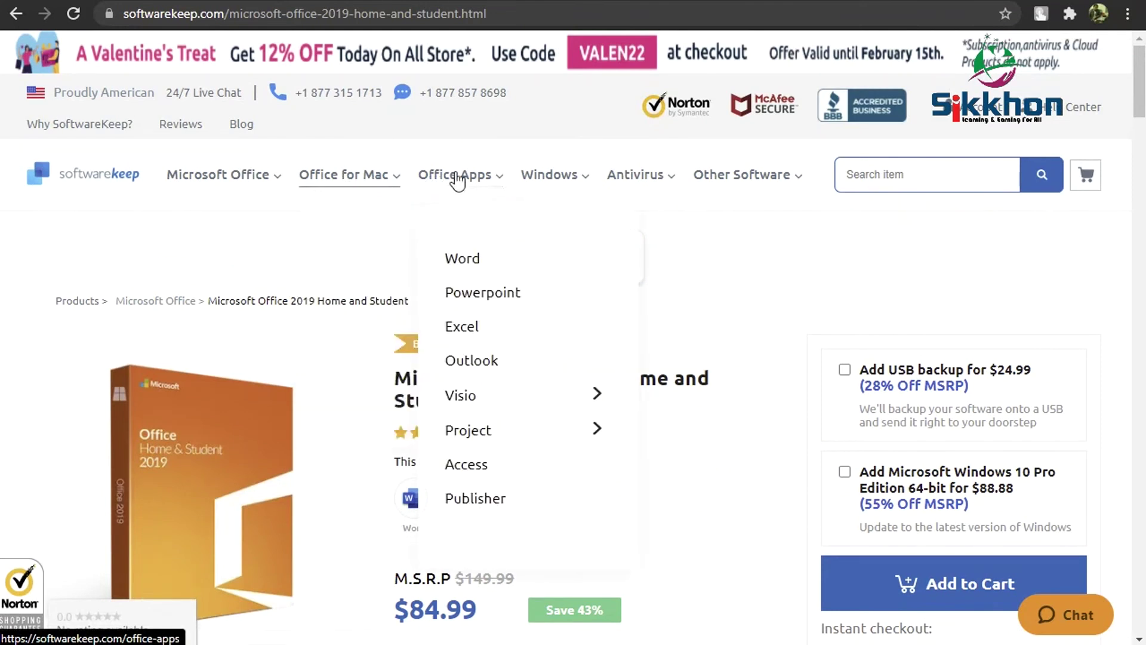
# - Browse the Office for Mac product listings, scrolling through the full page
pyautogui.click(354, 182)
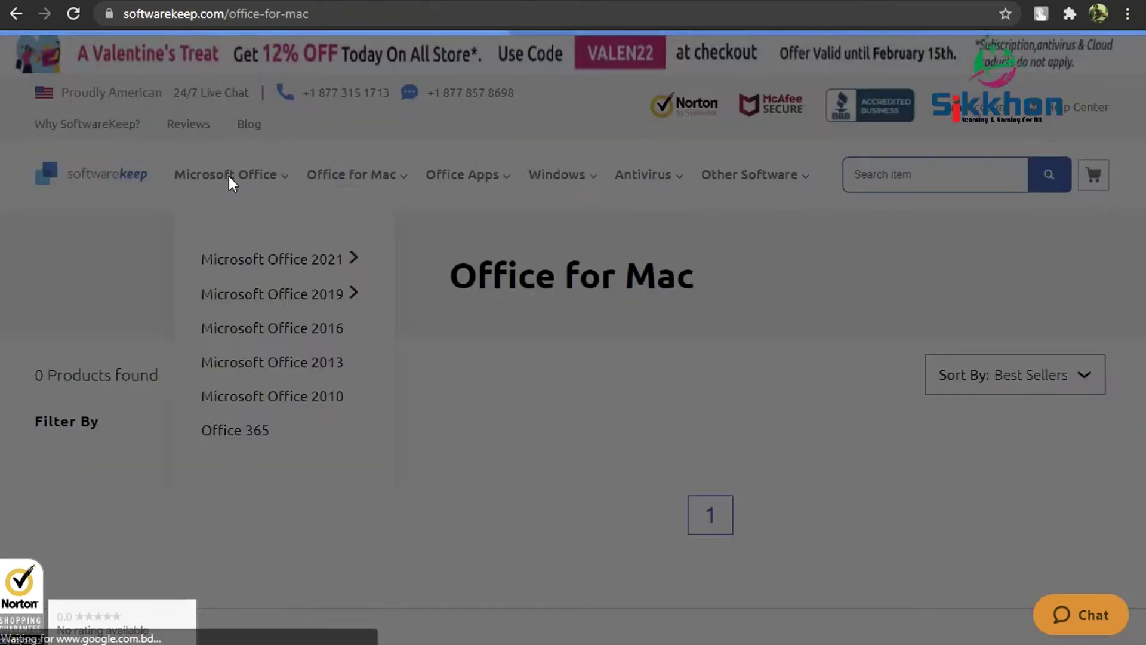
pyautogui.scroll(-7, 833, 246)
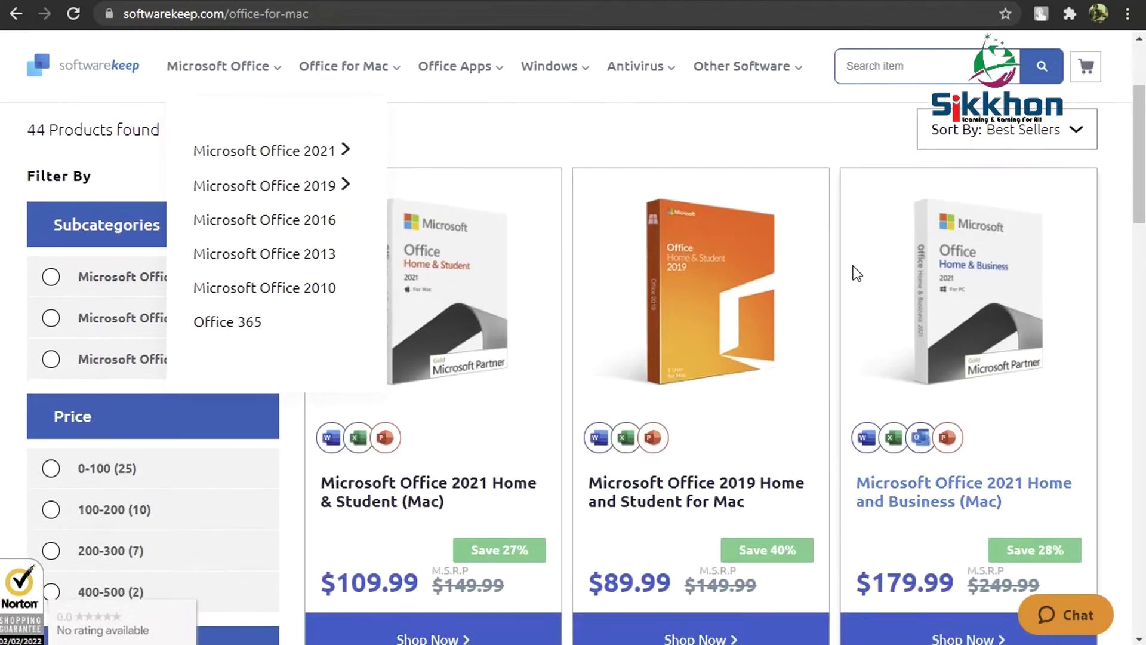
pyautogui.scroll(-7, 1115, 260)
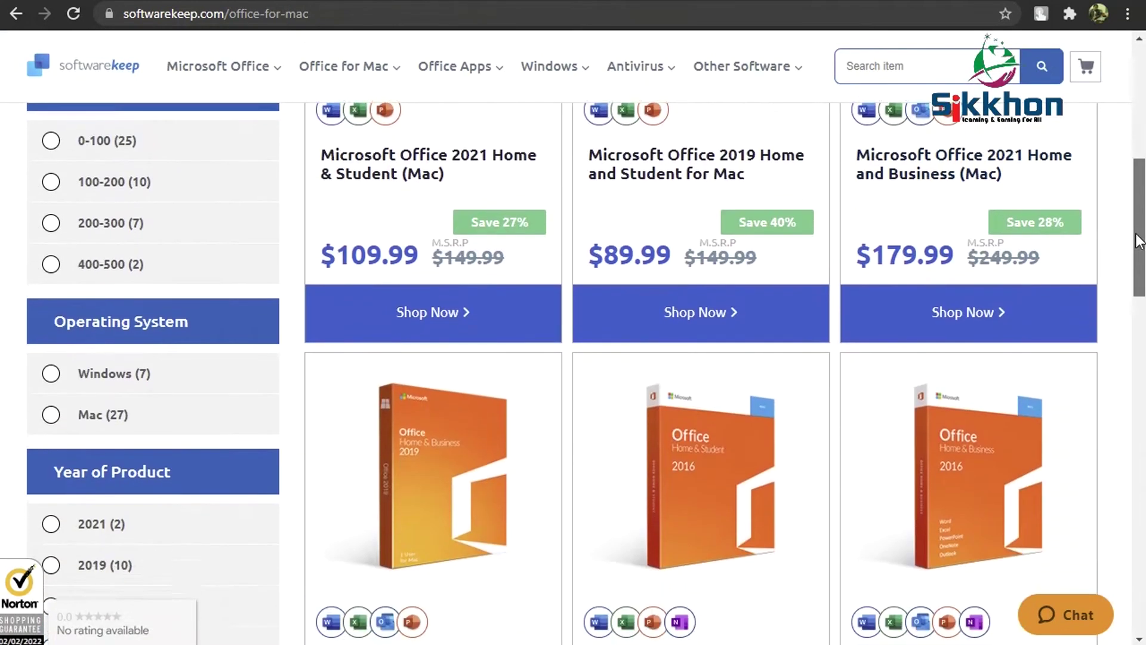
pyautogui.scroll(-3, 585, 364)
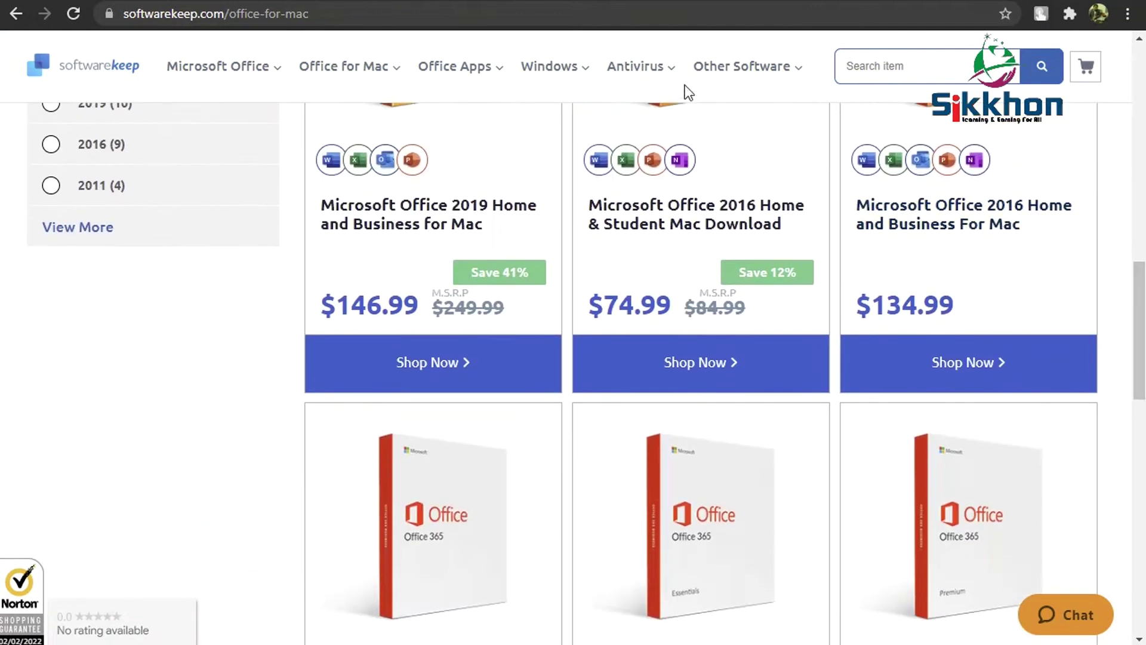
pyautogui.moveTo(564, 73)
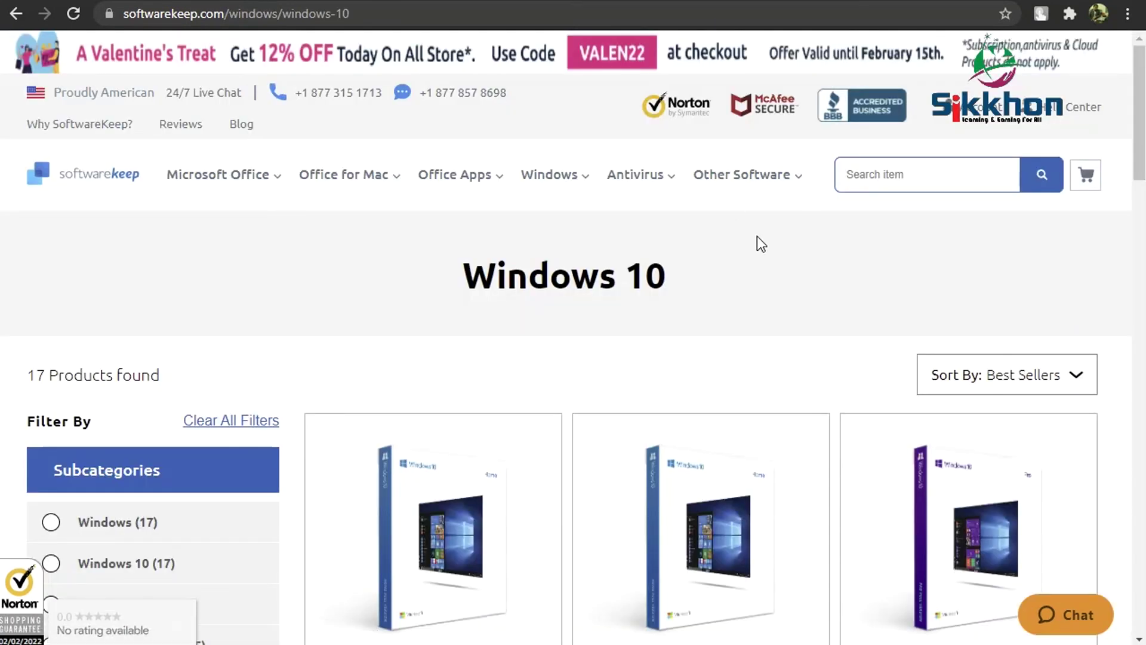
pyautogui.scroll(-8, 757, 236)
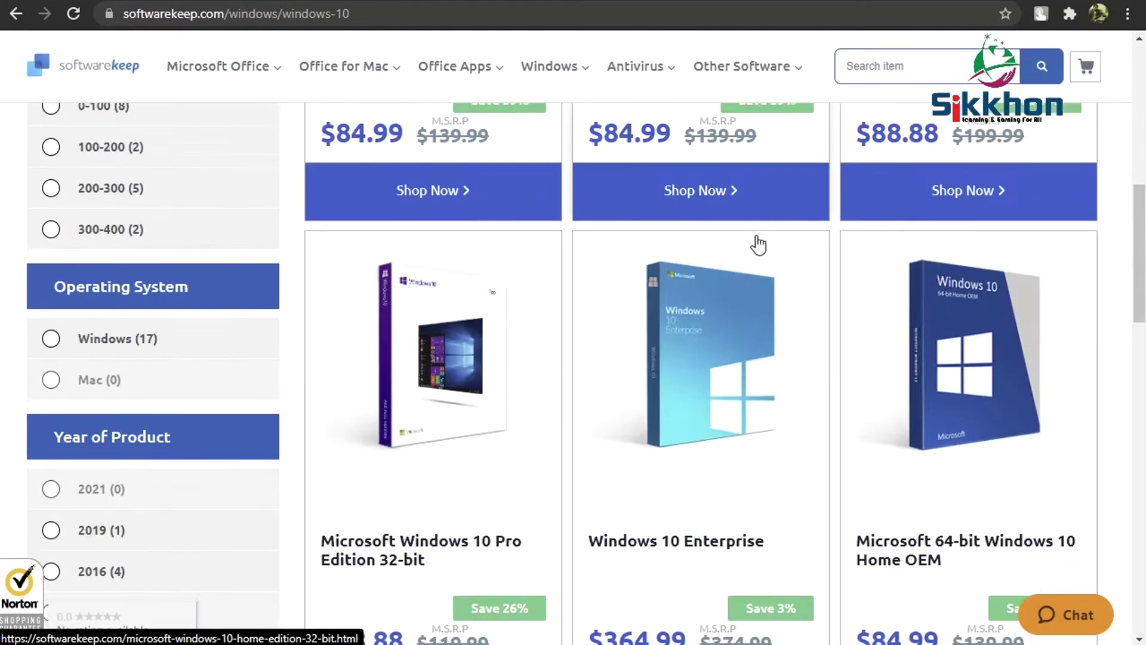
pyautogui.scroll(-15, 758, 243)
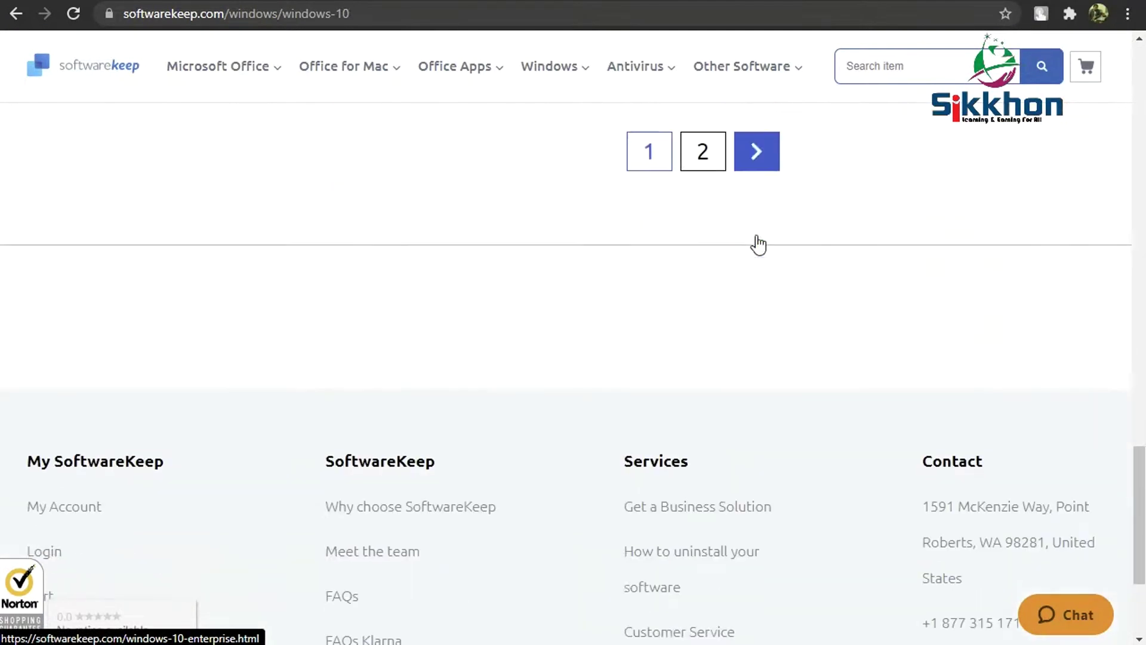
pyautogui.moveTo(1138, 499); pyautogui.dragTo(1100, 33)
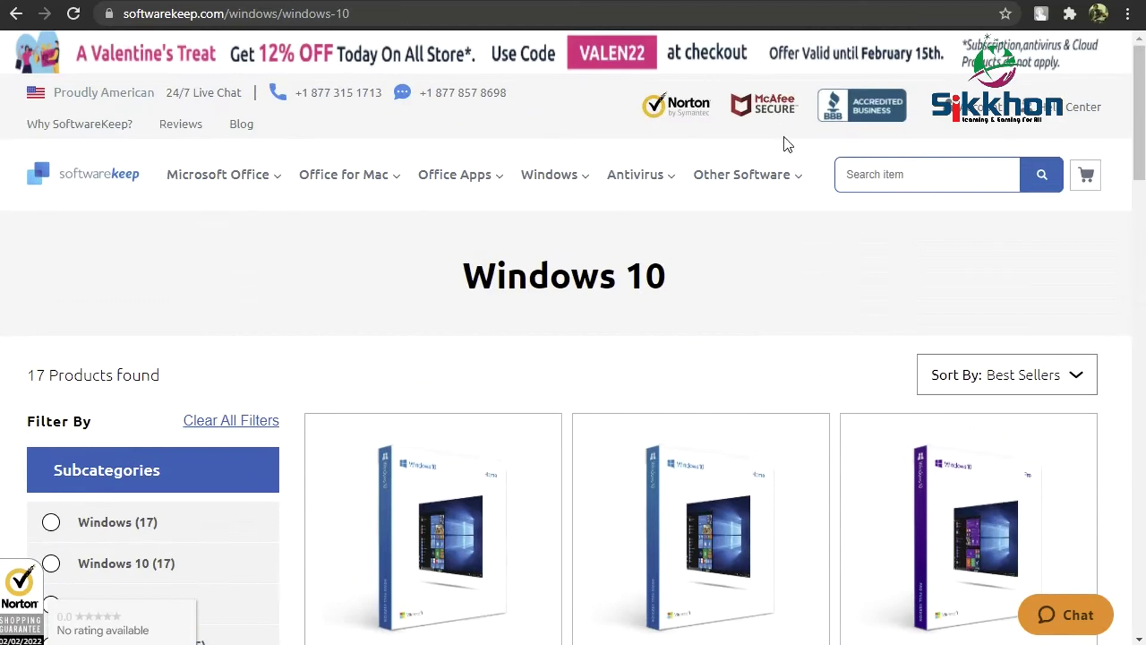
# - Return to the SoftwareKeep homepage and start a message in the Support chat panel
pyautogui.click(95, 181)
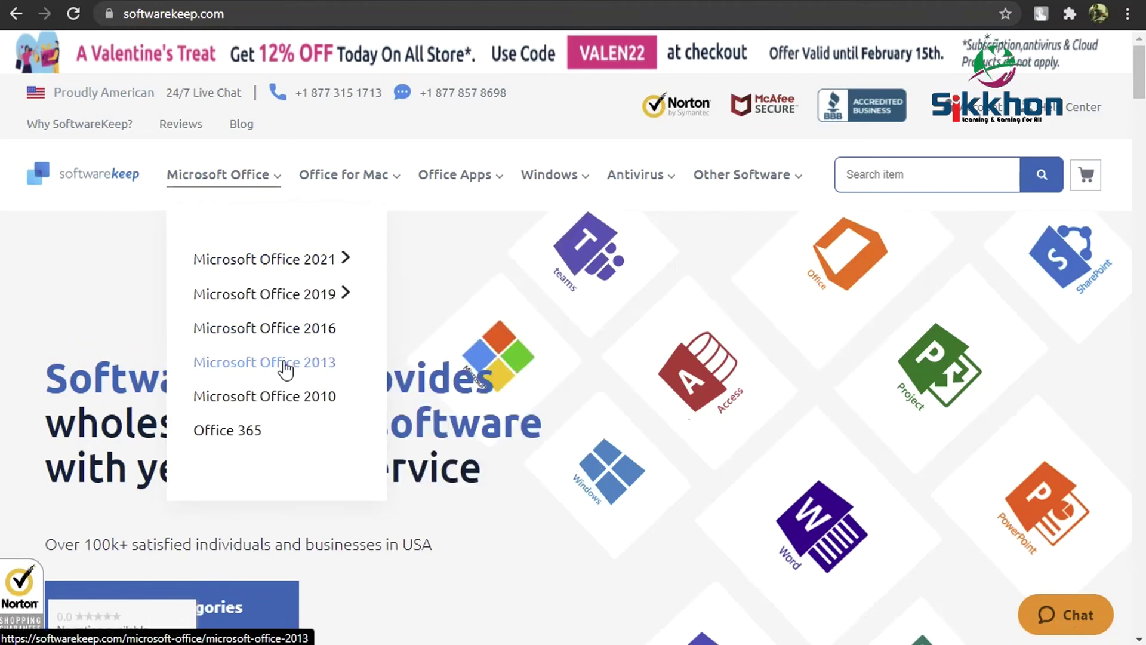
pyautogui.click(1048, 616)
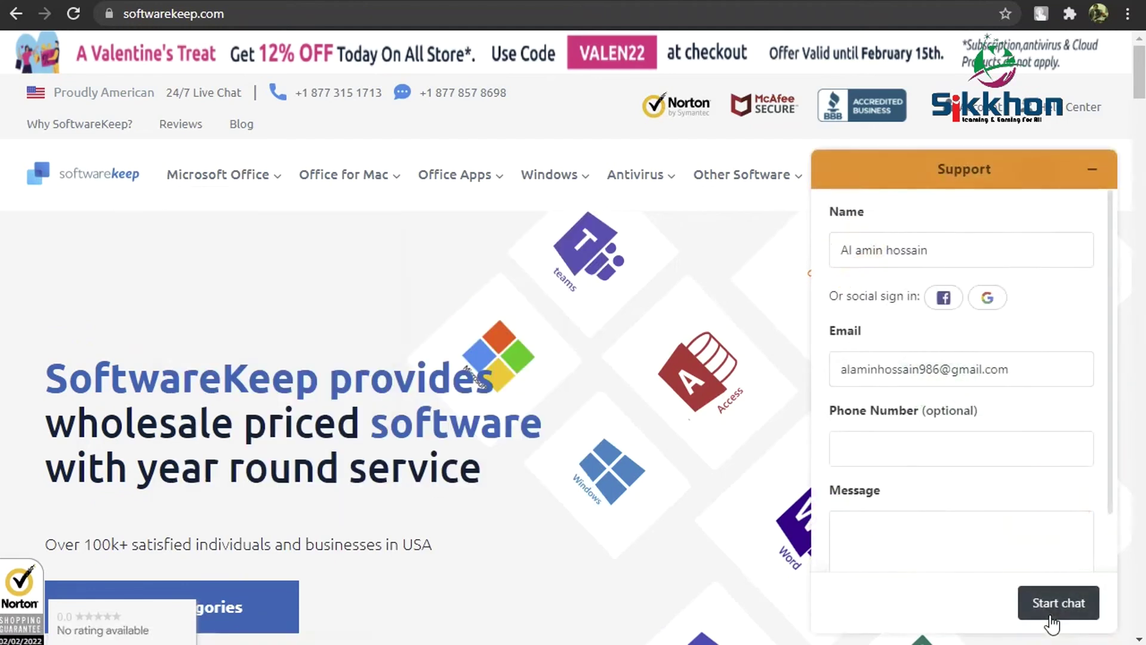
pyautogui.scroll(-1, 1014, 418)
pyautogui.click(1003, 471)
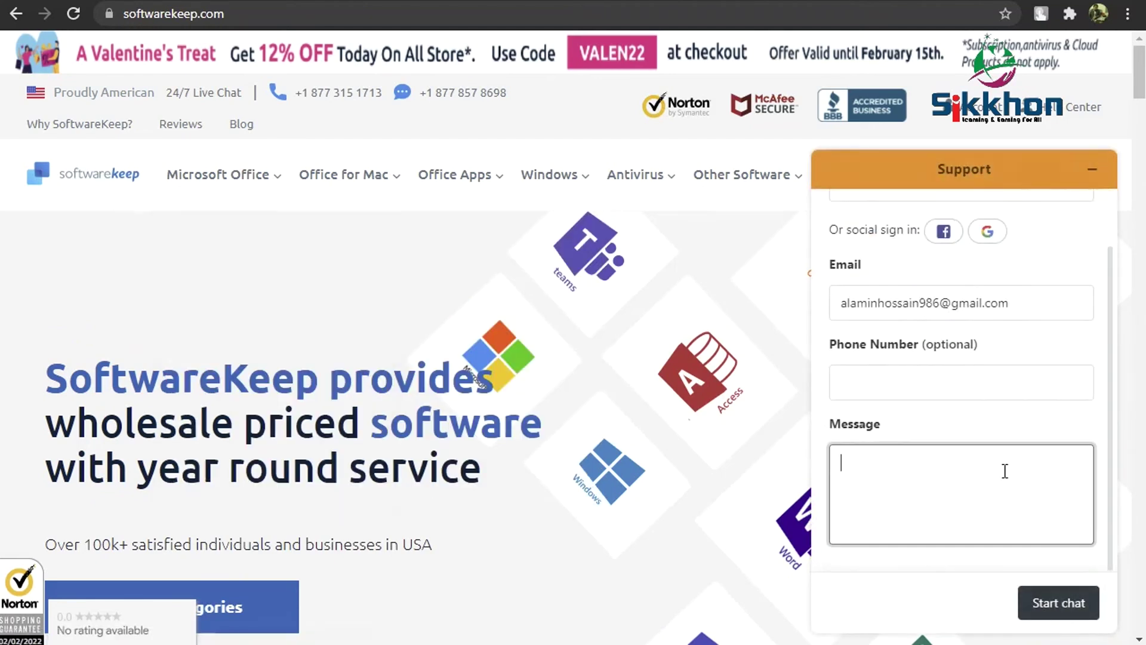
pyautogui.scroll(1, 1040, 382)
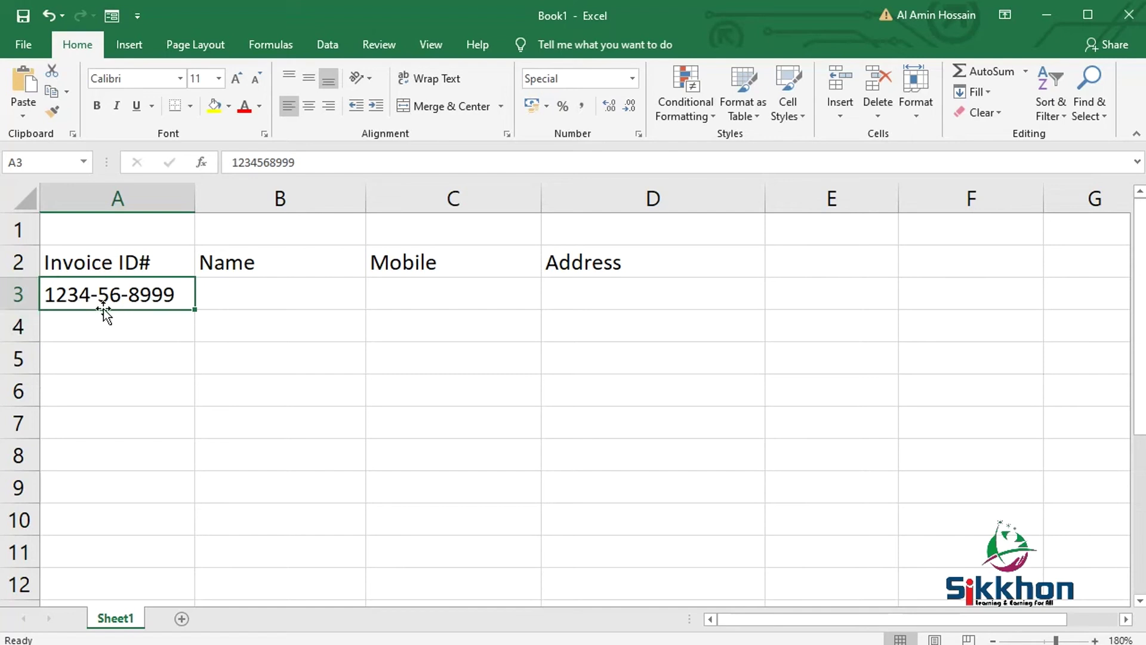
pyautogui.moveTo(899, 198); pyautogui.dragTo(989, 203)
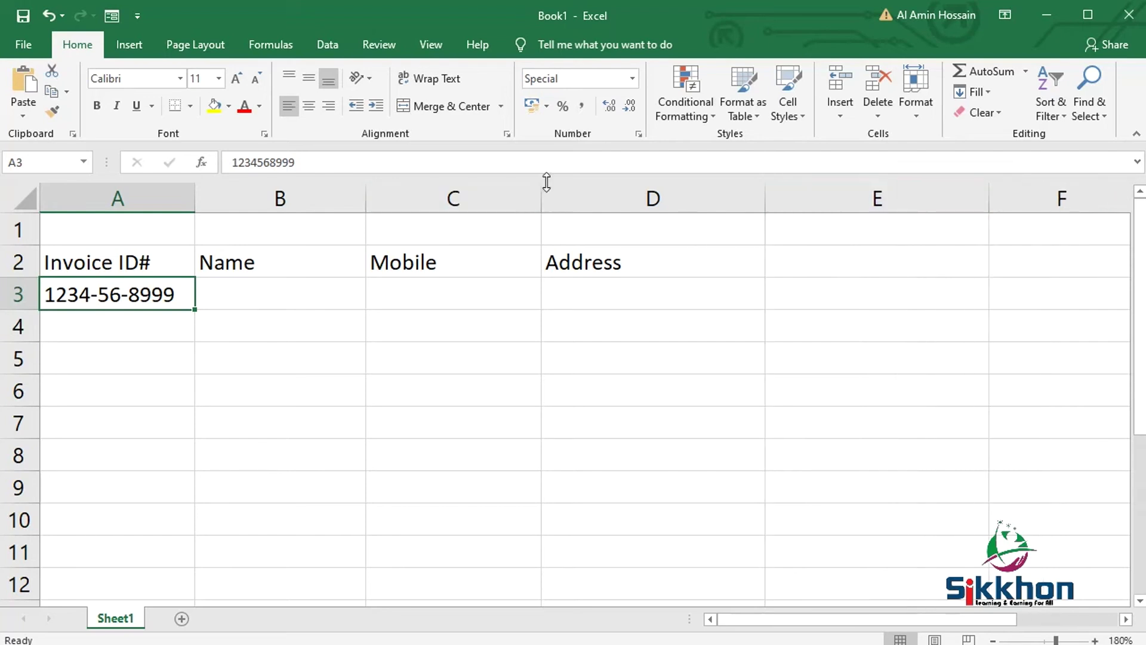
pyautogui.click(830, 197)
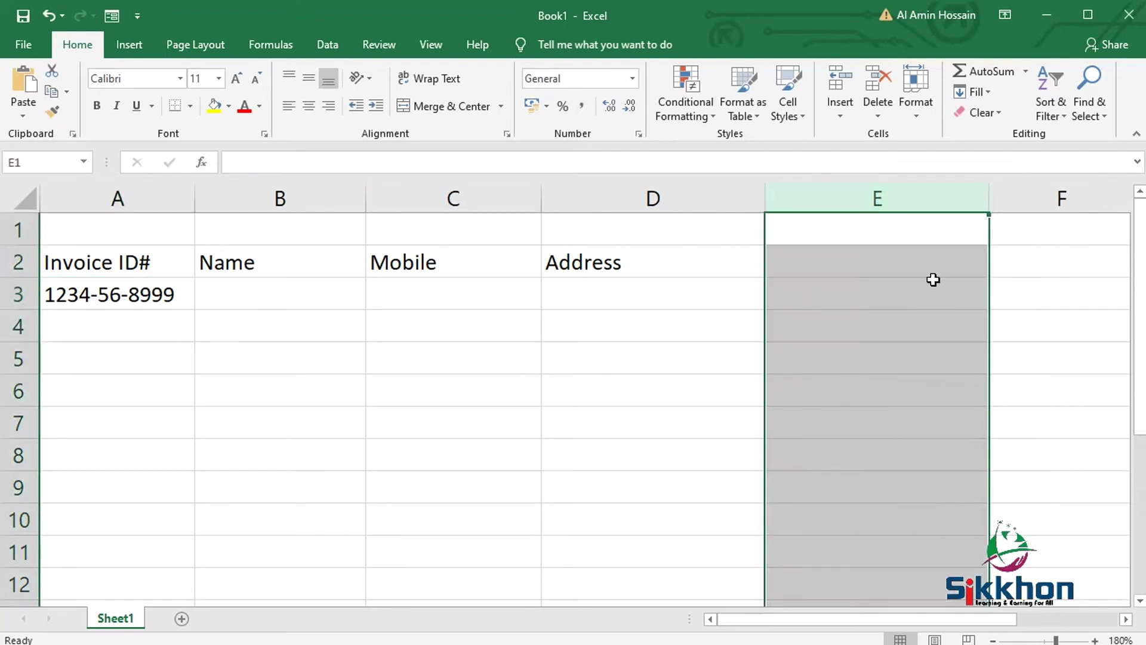
pyautogui.click(847, 263)
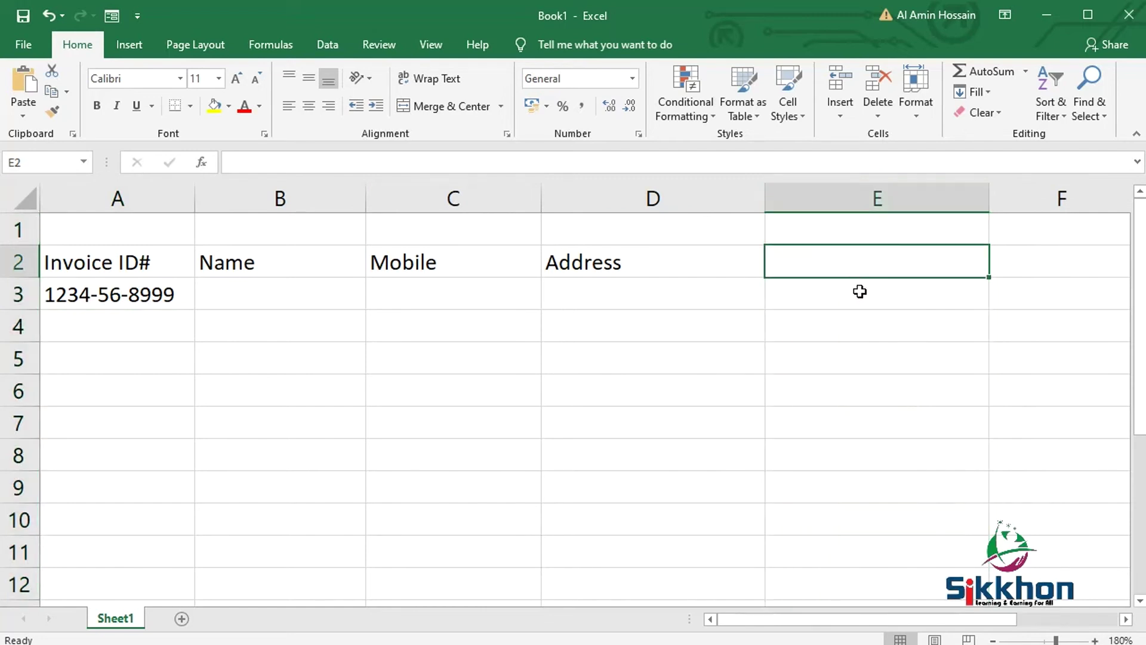
pyautogui.click(858, 291)
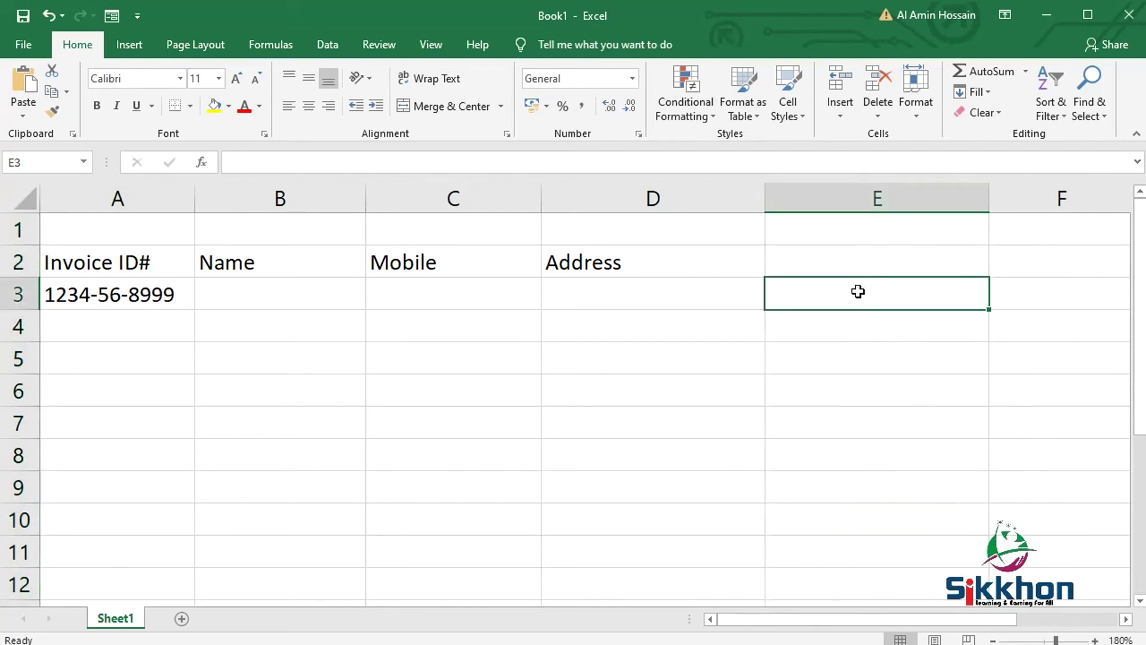
pyautogui.write('123')
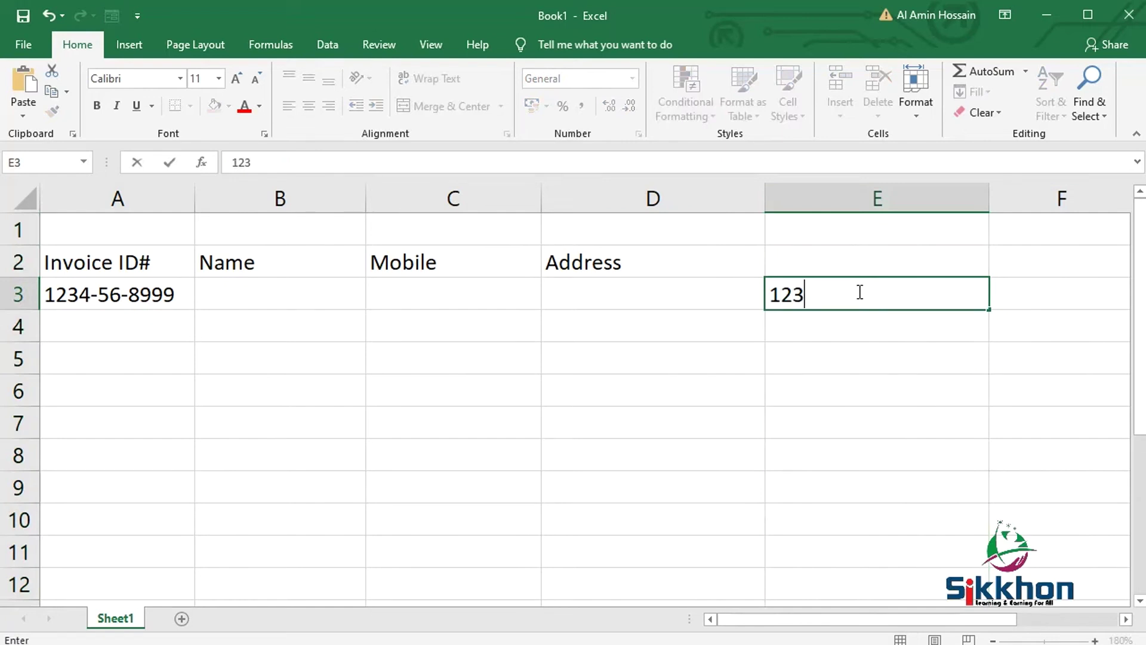
pyautogui.write('4567891011')
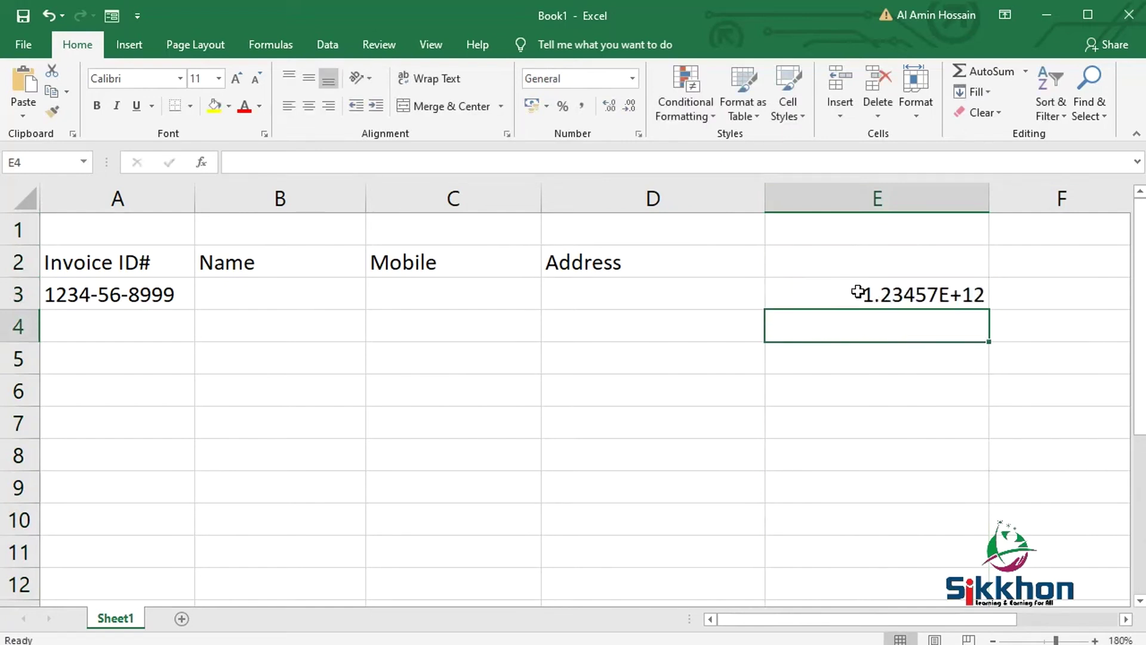
pyautogui.click(869, 293)
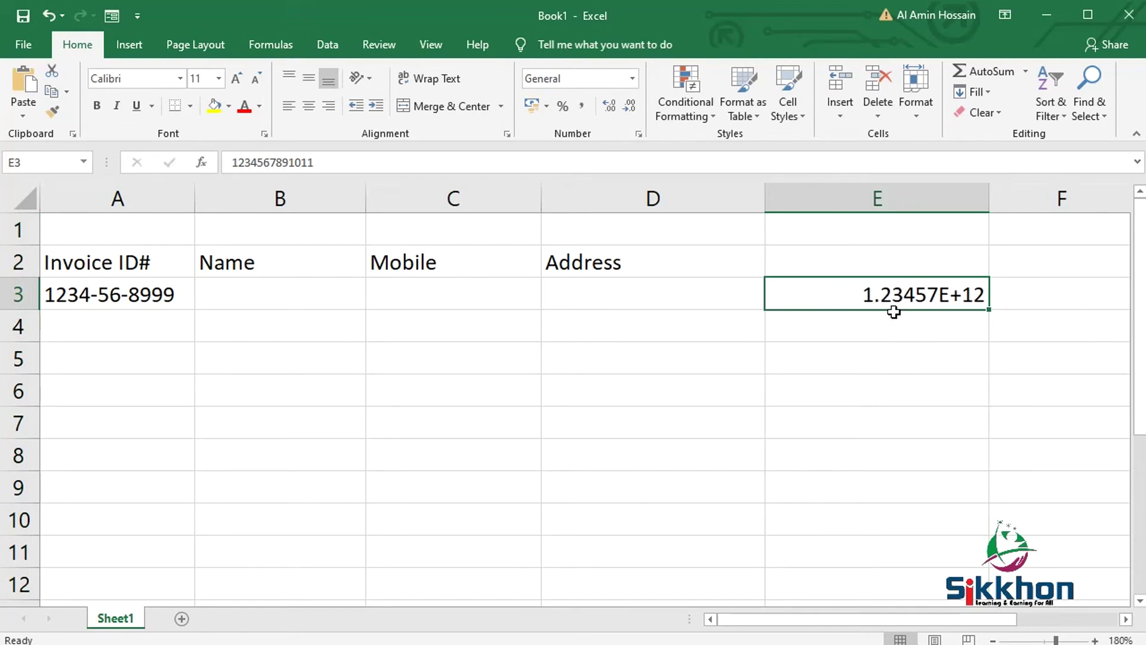
pyautogui.click(890, 197)
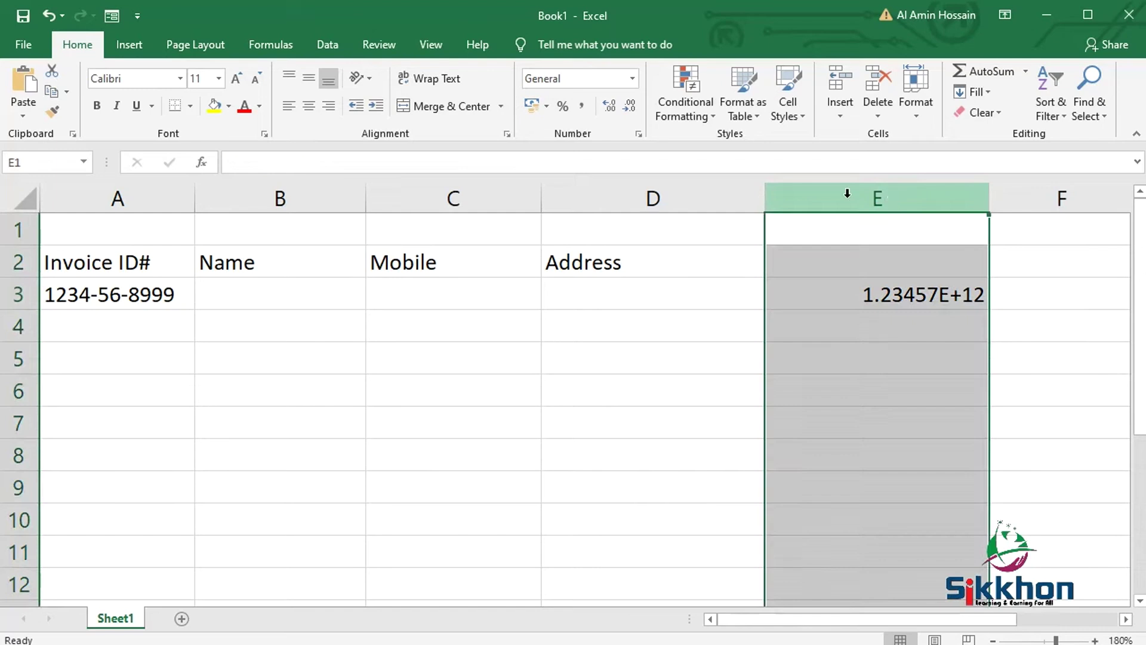
pyautogui.click(631, 80)
pyautogui.click(629, 493)
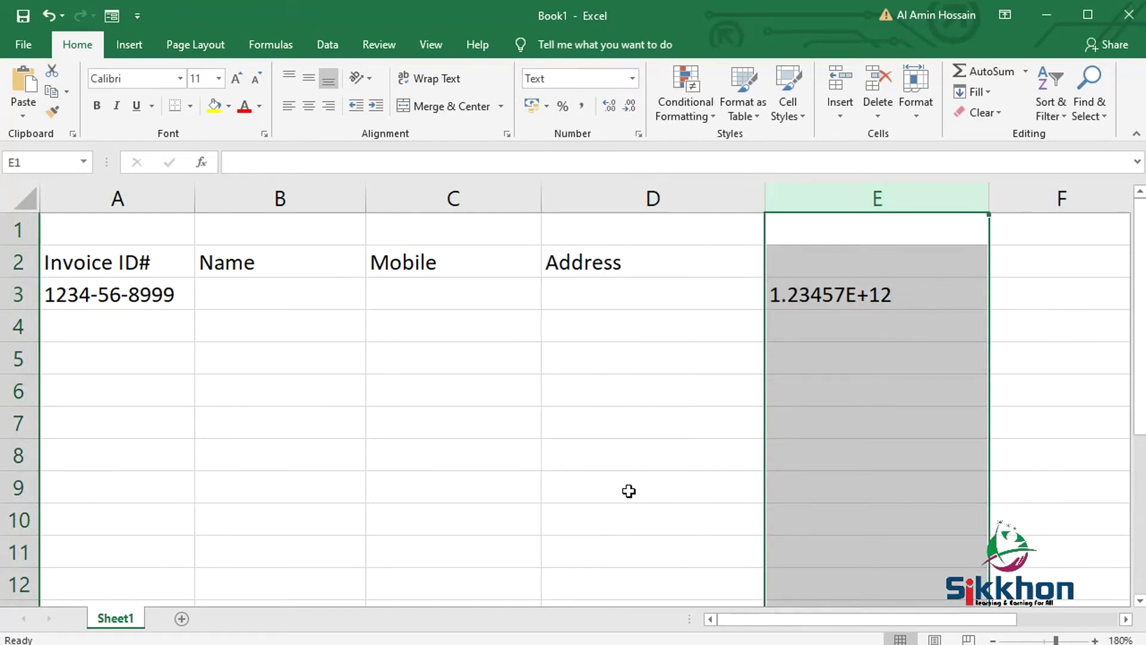
pyautogui.doubleClick(875, 296)
pyautogui.click(973, 295)
pyautogui.click(919, 231)
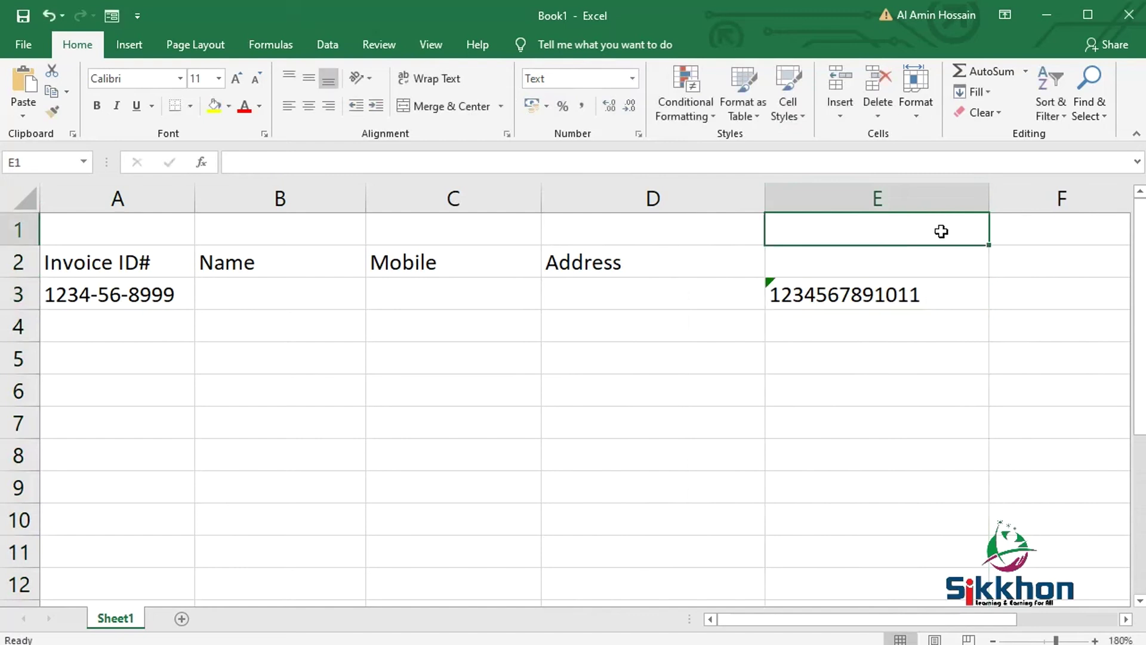
pyautogui.click(897, 296)
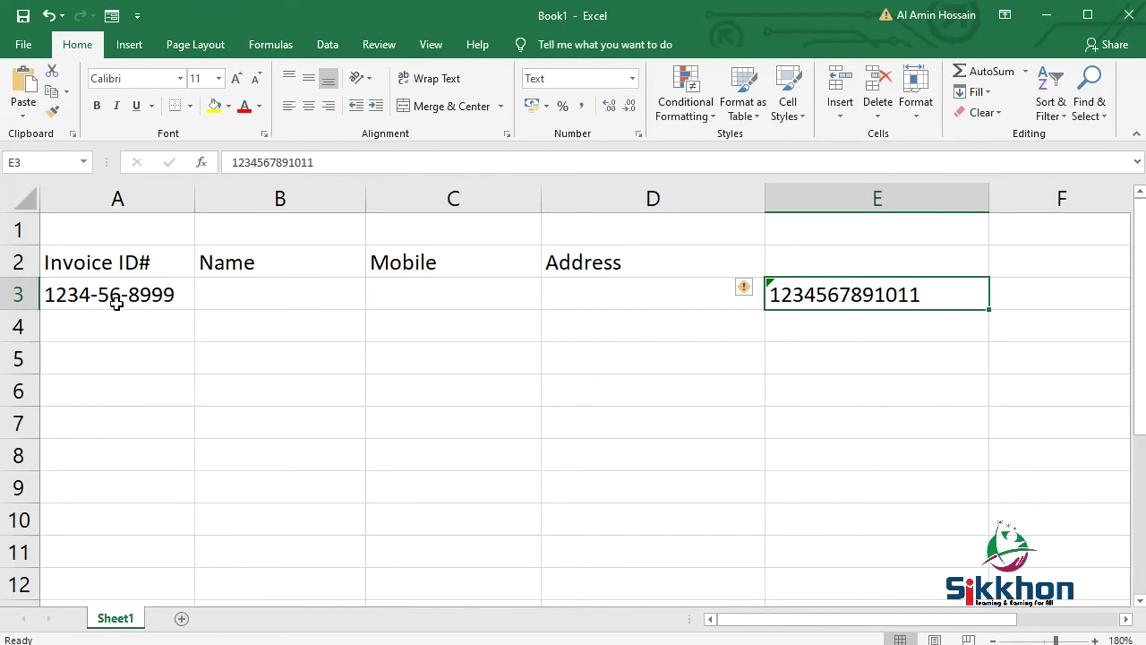
# - Enter a second sample Invoice ID in cell A4
pyautogui.click(120, 325)
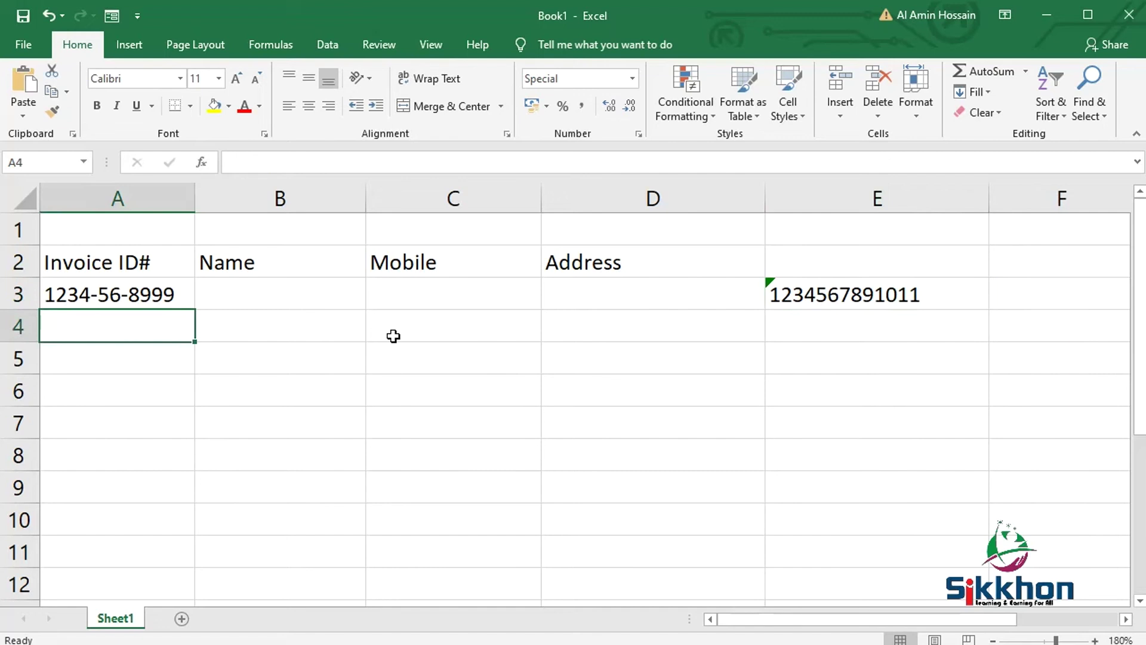
pyautogui.write('12-35-678')
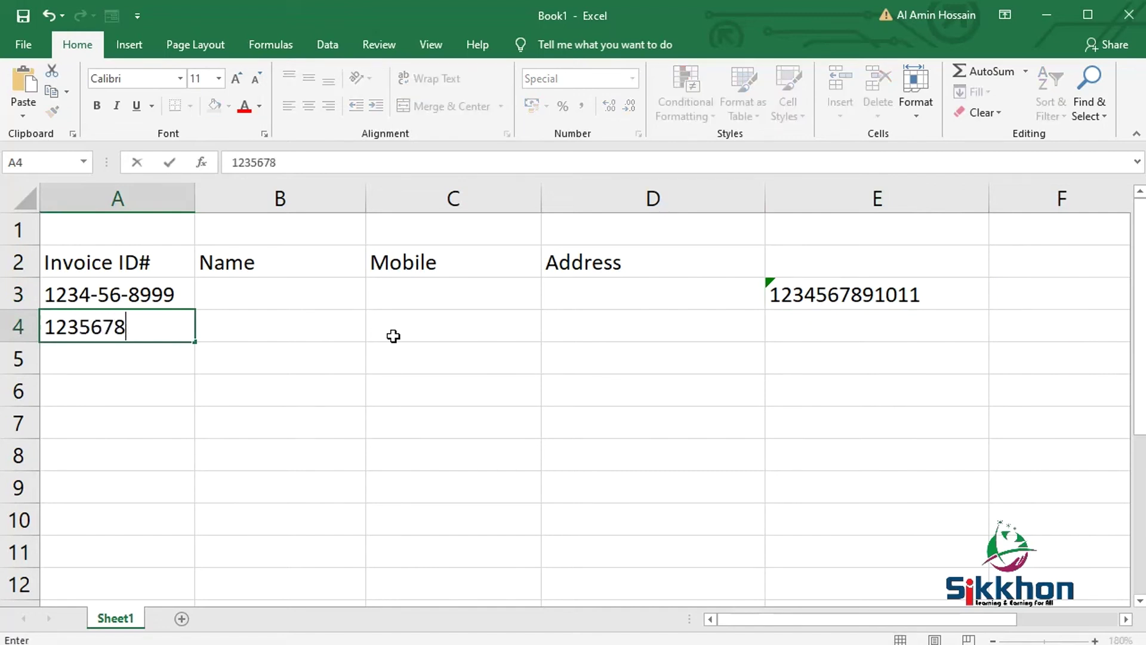
pyautogui.write('9')
pyautogui.press('Return')
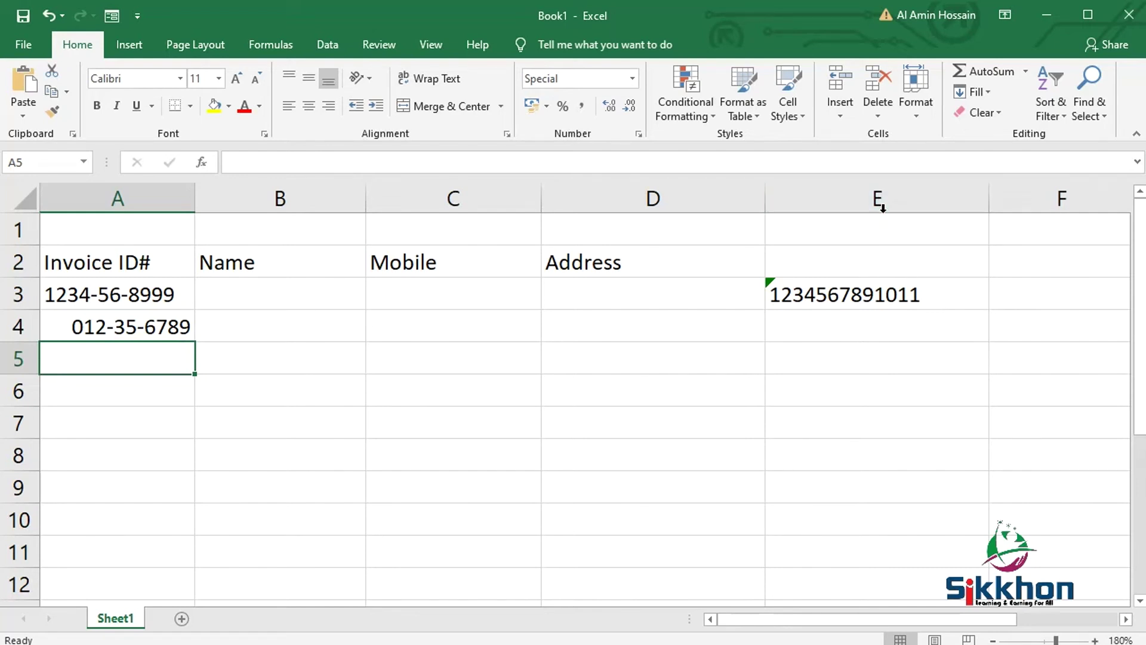
pyautogui.click(883, 202)
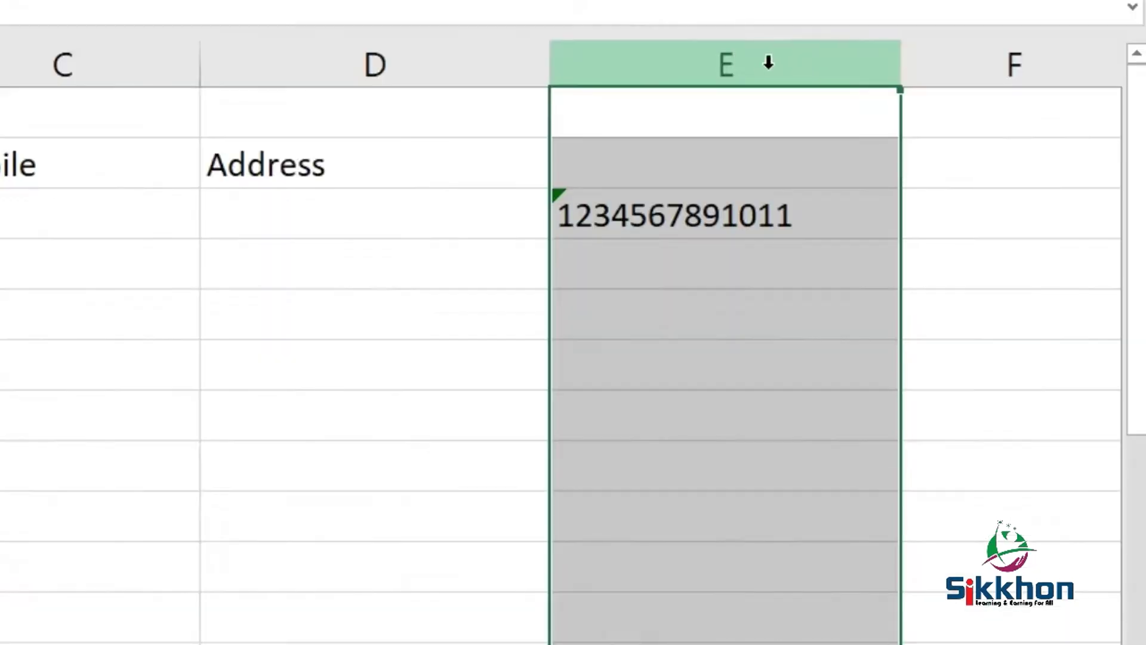
# - Bring up Format Cells for column E on the Special category
pyautogui.rightClick(706, 59)
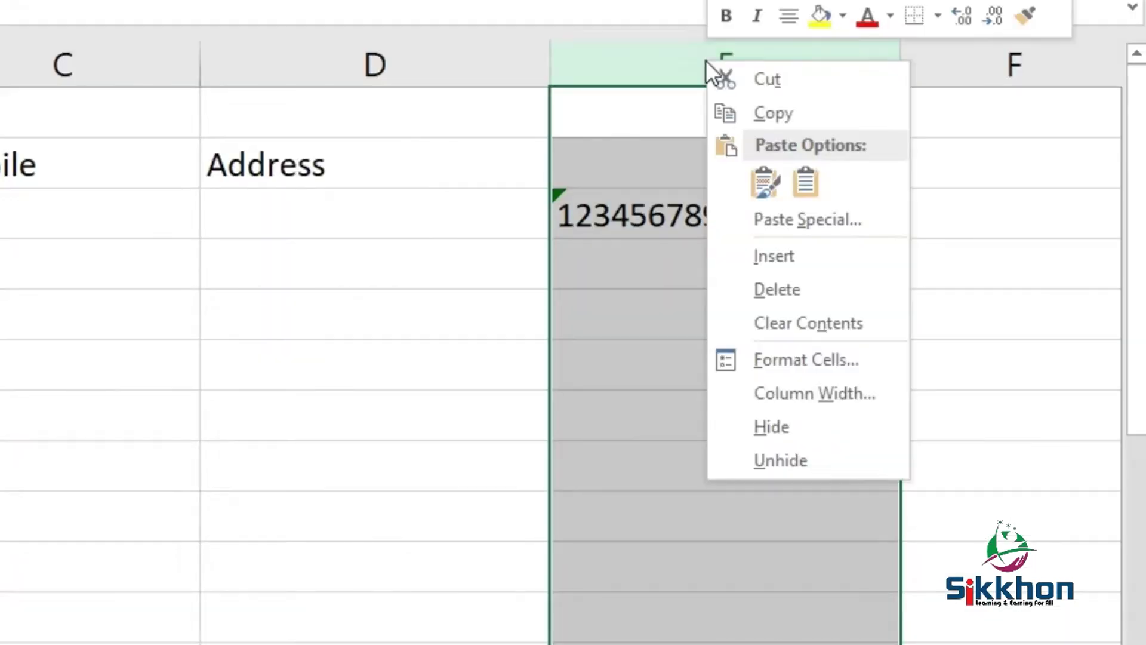
pyautogui.click(776, 358)
pyautogui.moveTo(757, 28); pyautogui.dragTo(467, 1)
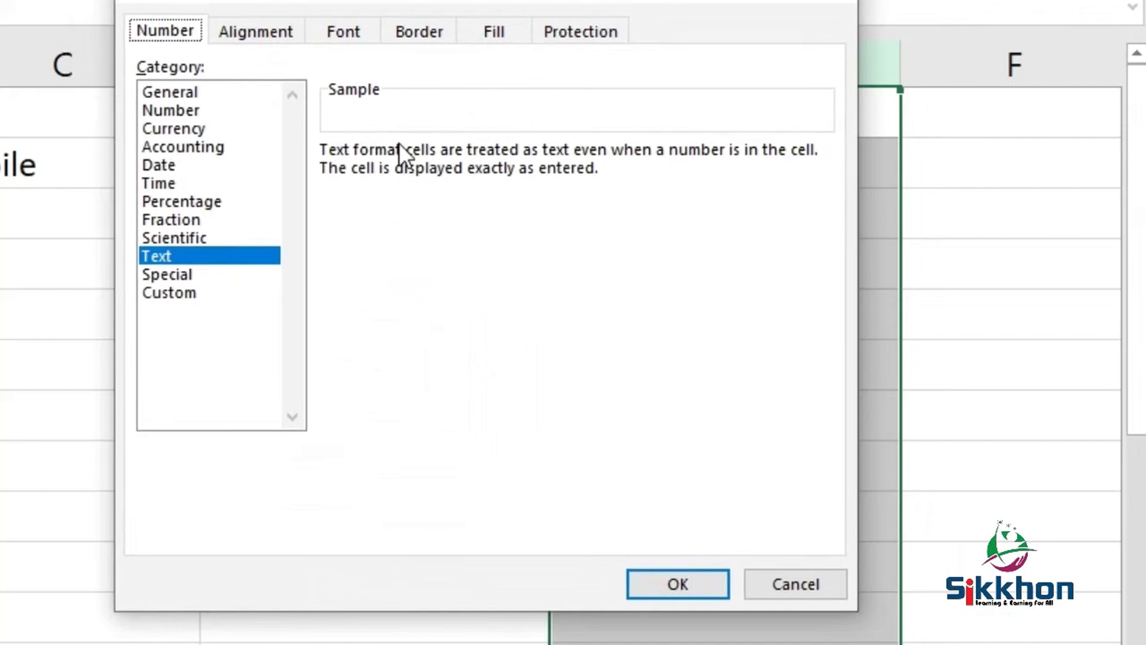
pyautogui.click(181, 274)
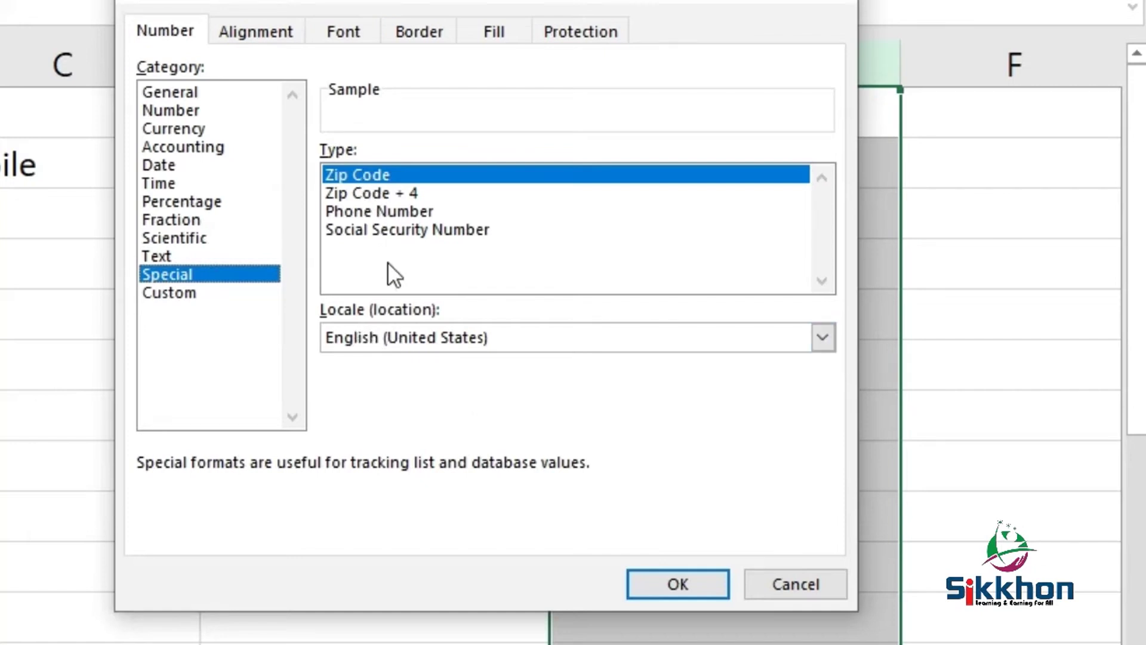
# - Set the locale to English (United States) and apply the Social Security Number format
pyautogui.click(407, 336)
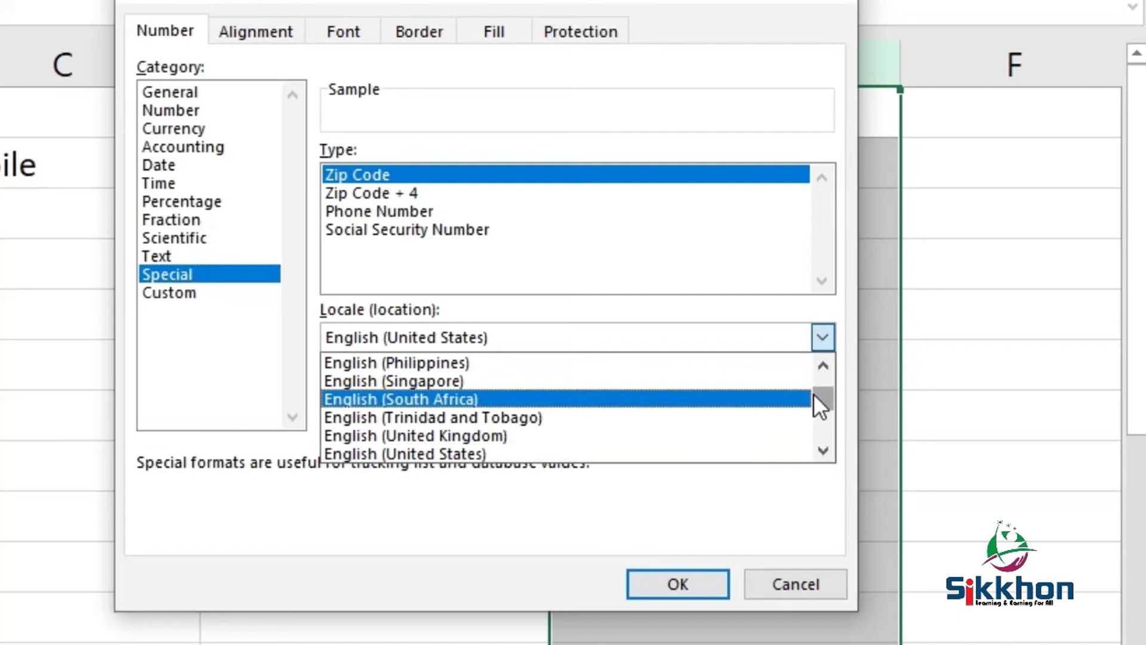
pyautogui.moveTo(814, 397)
pyautogui.mouseDown()
pyautogui.moveTo(814, 433)
pyautogui.moveTo(808, 399)
pyautogui.mouseUp()
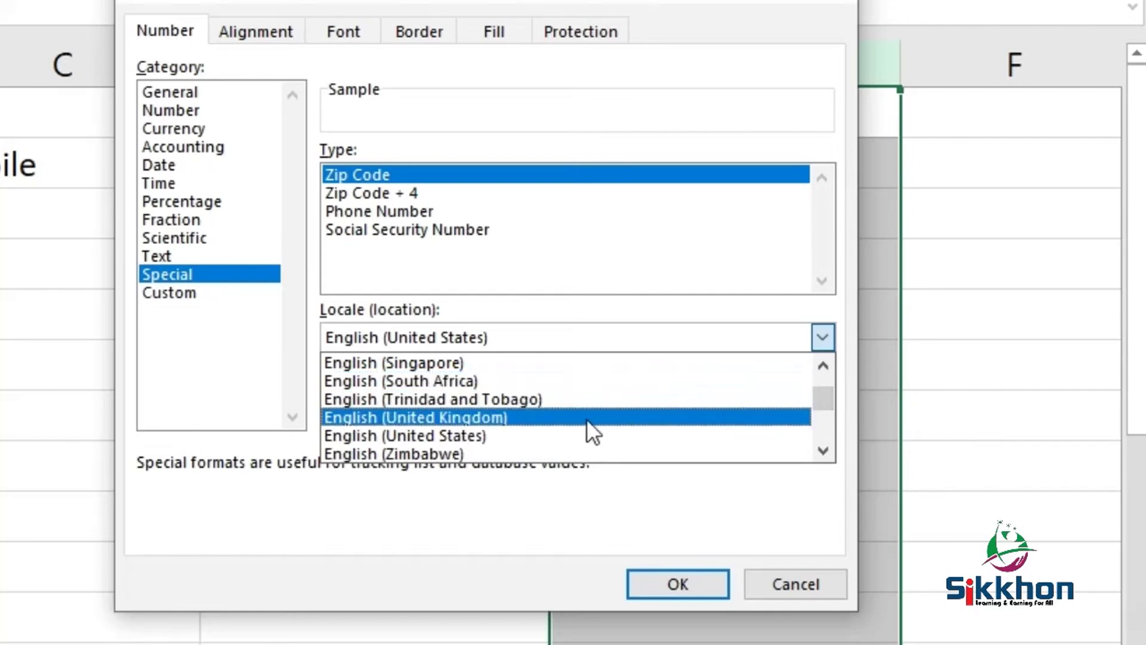
pyautogui.press('Up')
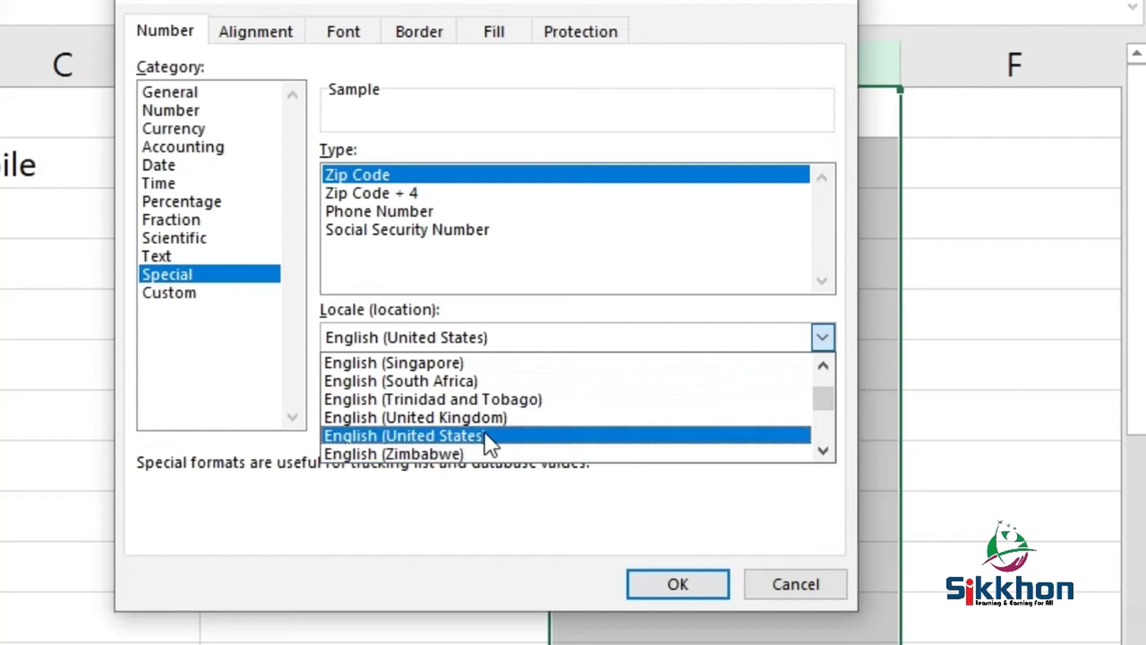
pyautogui.click(485, 431)
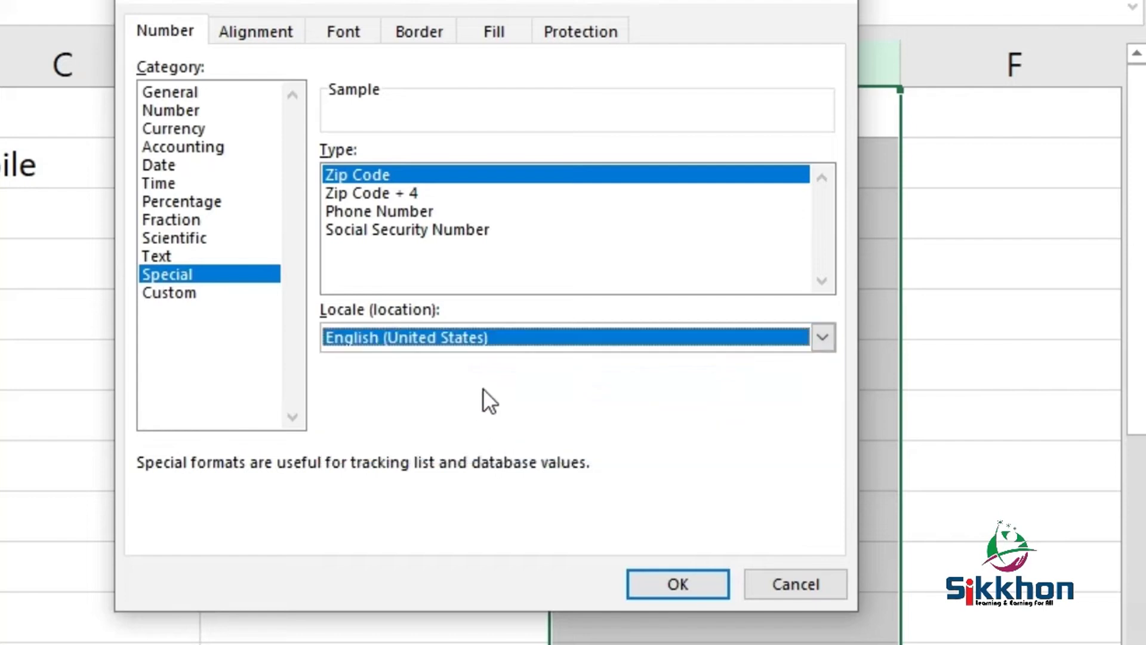
pyautogui.click(507, 343)
pyautogui.moveTo(836, 394); pyautogui.dragTo(827, 427)
pyautogui.click(612, 418)
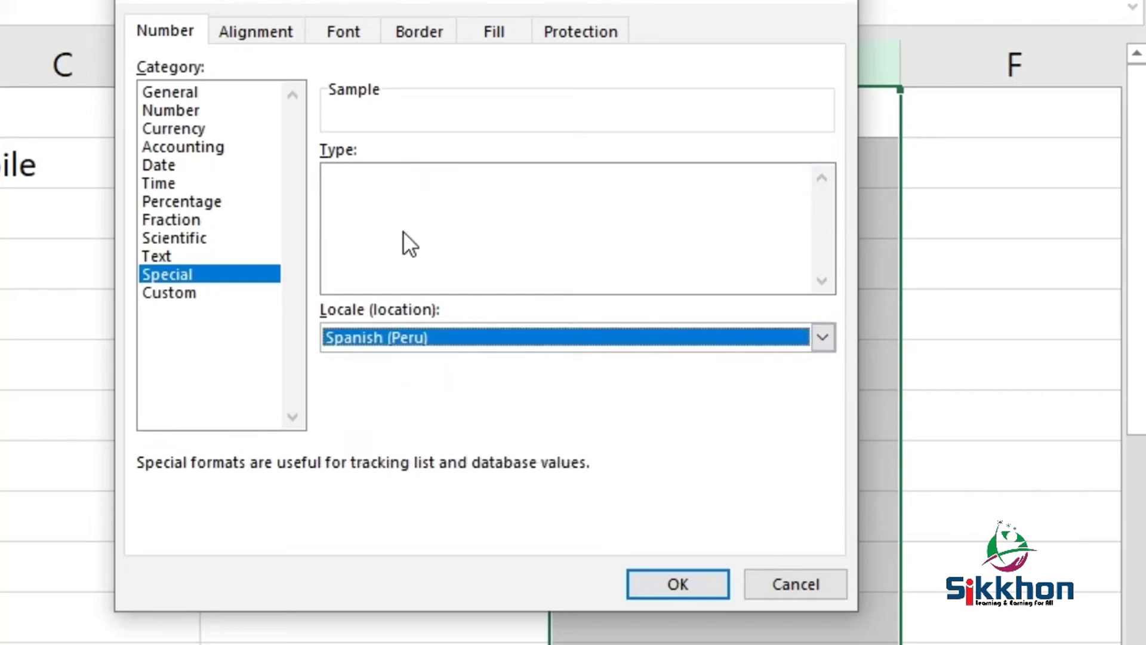
pyautogui.click(657, 345)
pyautogui.moveTo(821, 420); pyautogui.dragTo(824, 385)
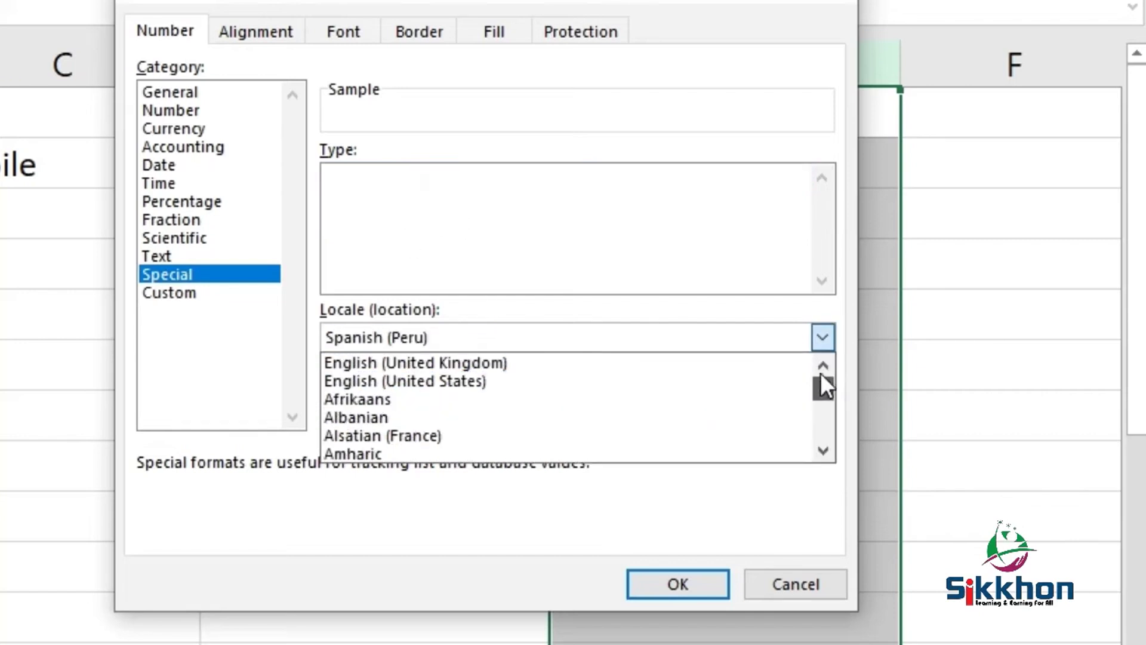
pyautogui.click(619, 386)
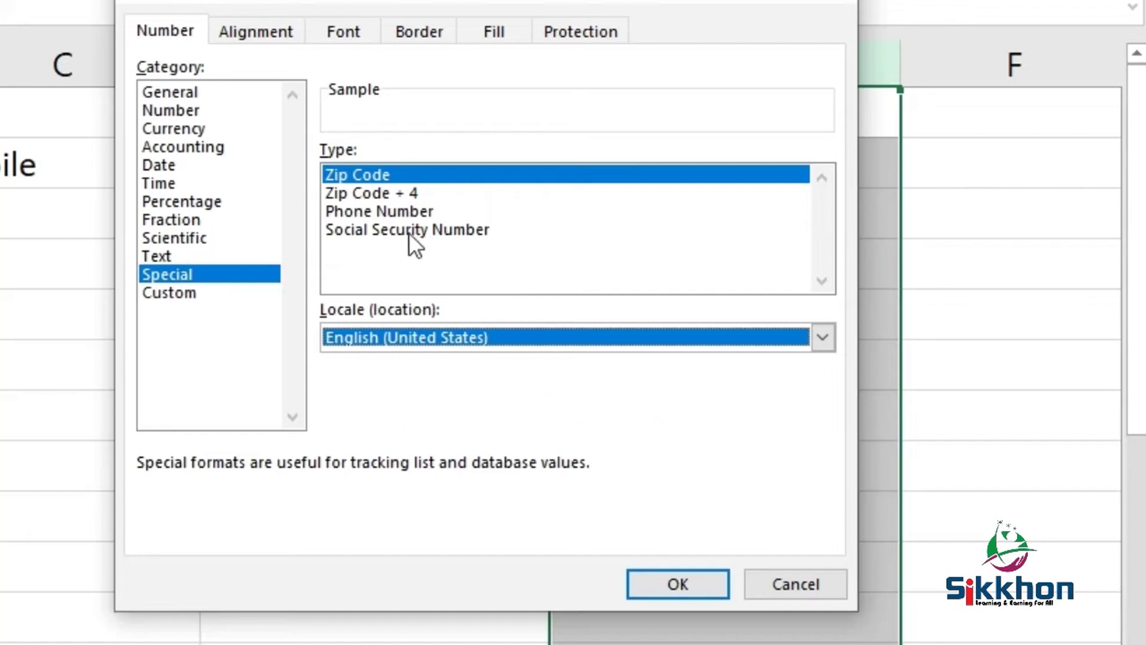
pyautogui.click(465, 229)
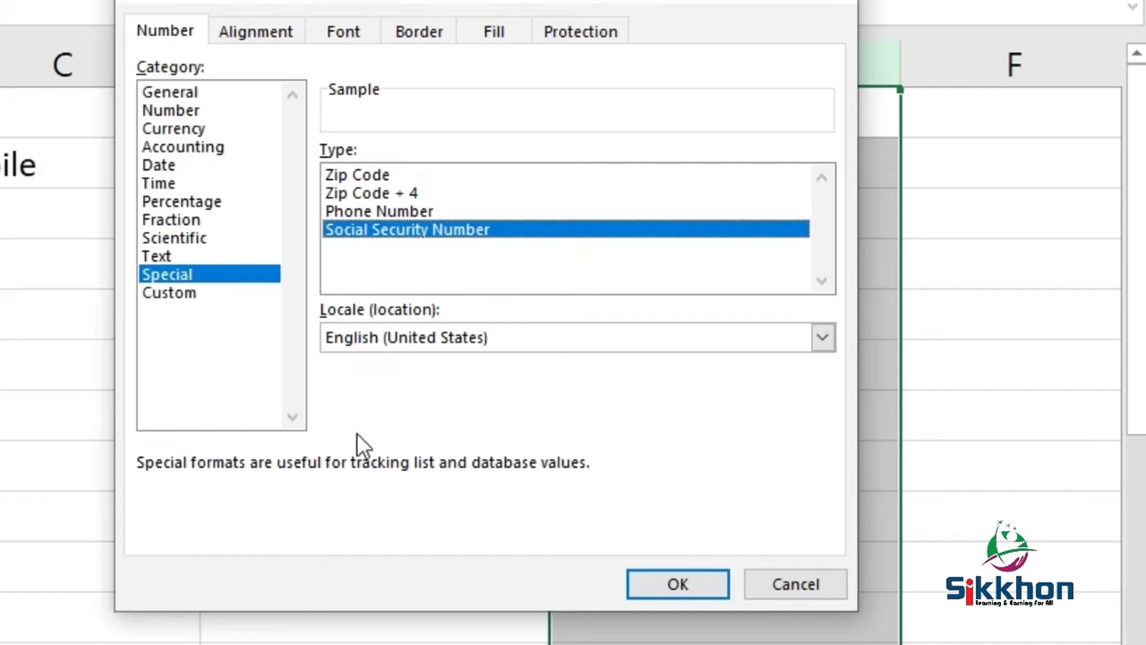
pyautogui.click(696, 578)
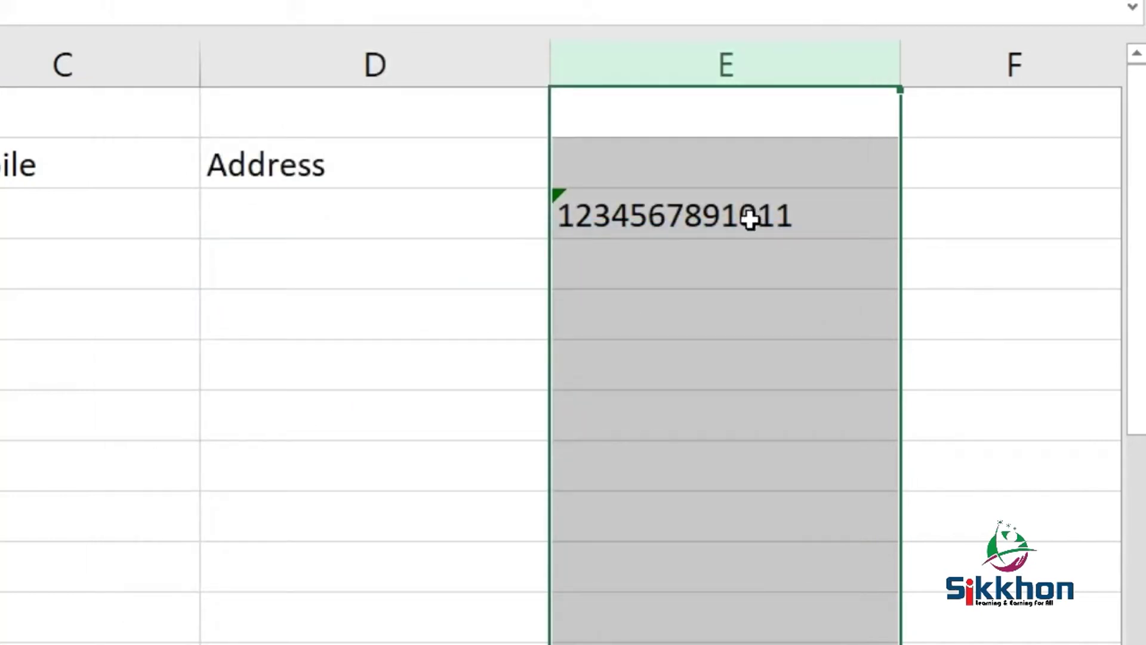
# - Clear column E and enter a nine-digit sample number in E3 so it shows SSN-style
pyautogui.press('Delete')
pyautogui.click(679, 203)
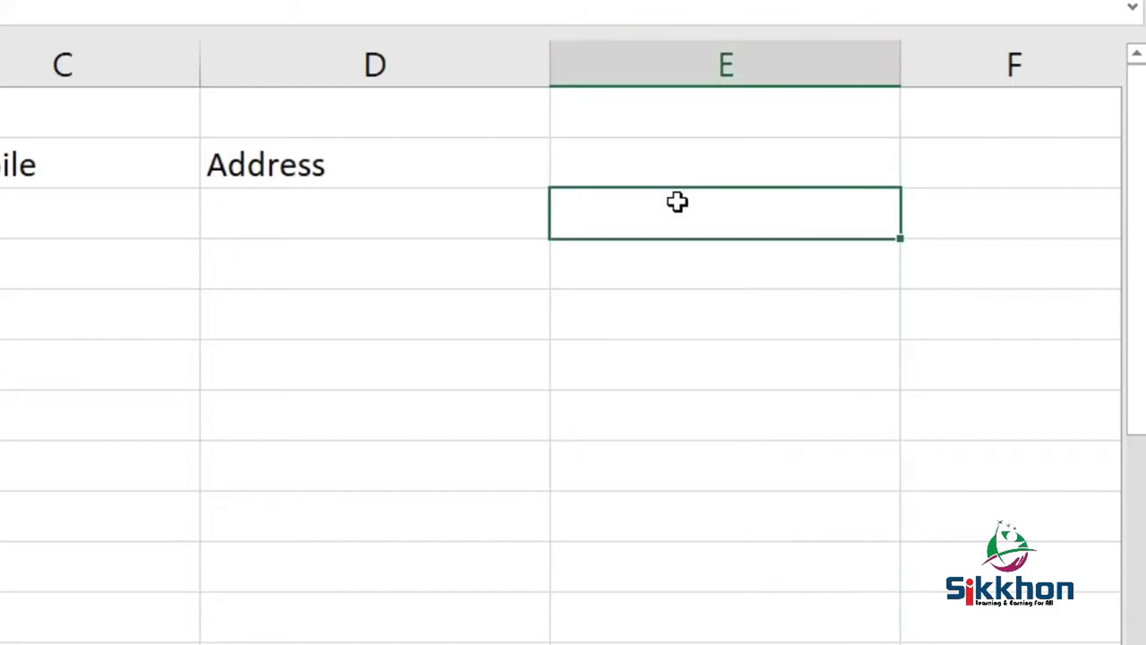
pyautogui.write('123-45-67')
pyautogui.write('89')
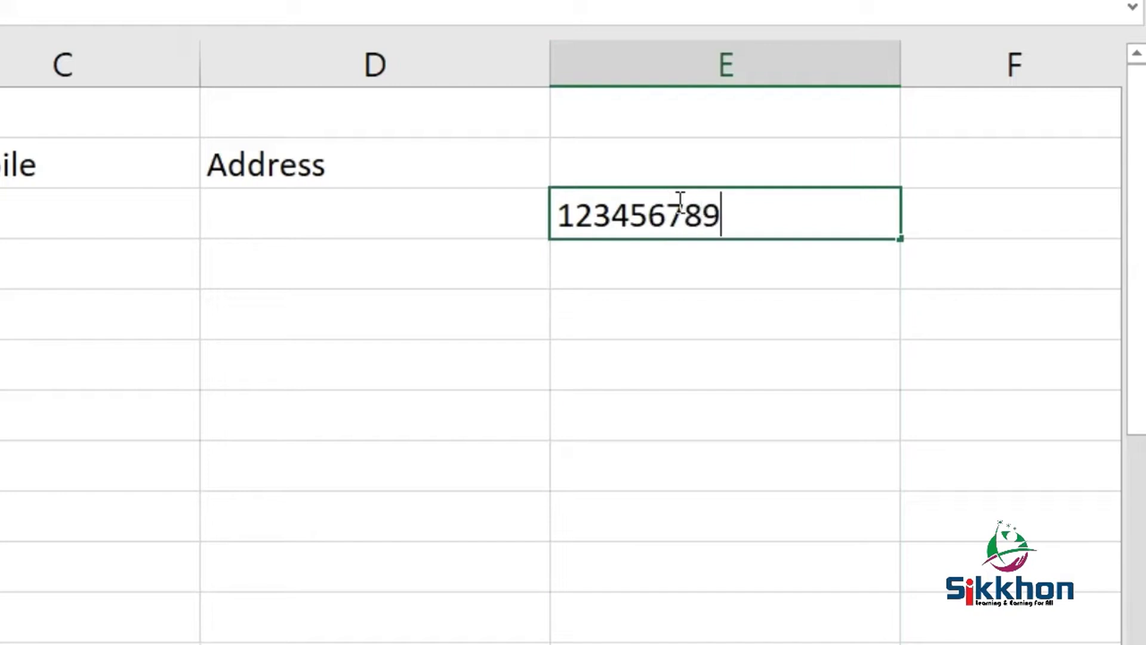
pyautogui.press('Return')
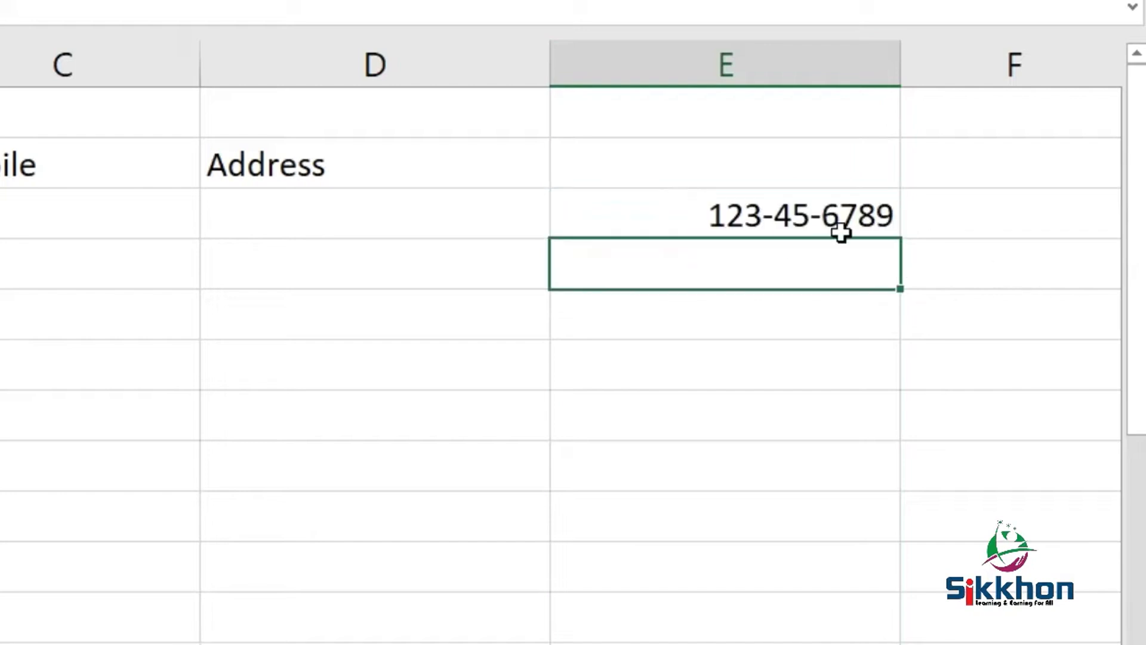
pyautogui.click(821, 222)
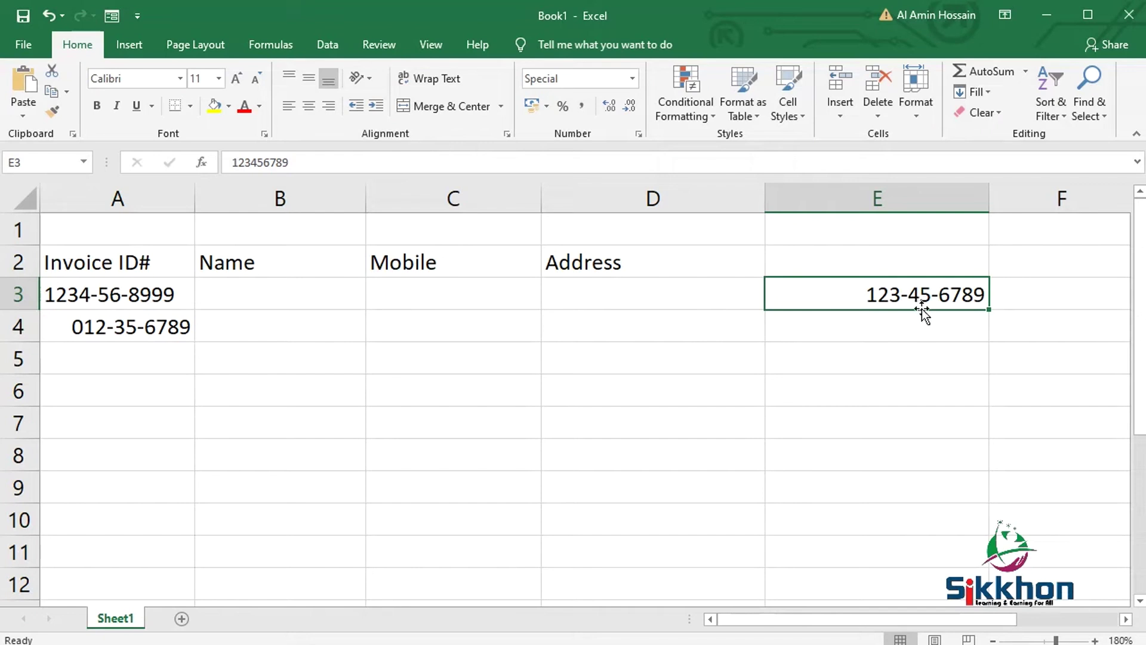
# - Apply the Special Phone Number format to column E
pyautogui.rightClick(889, 198)
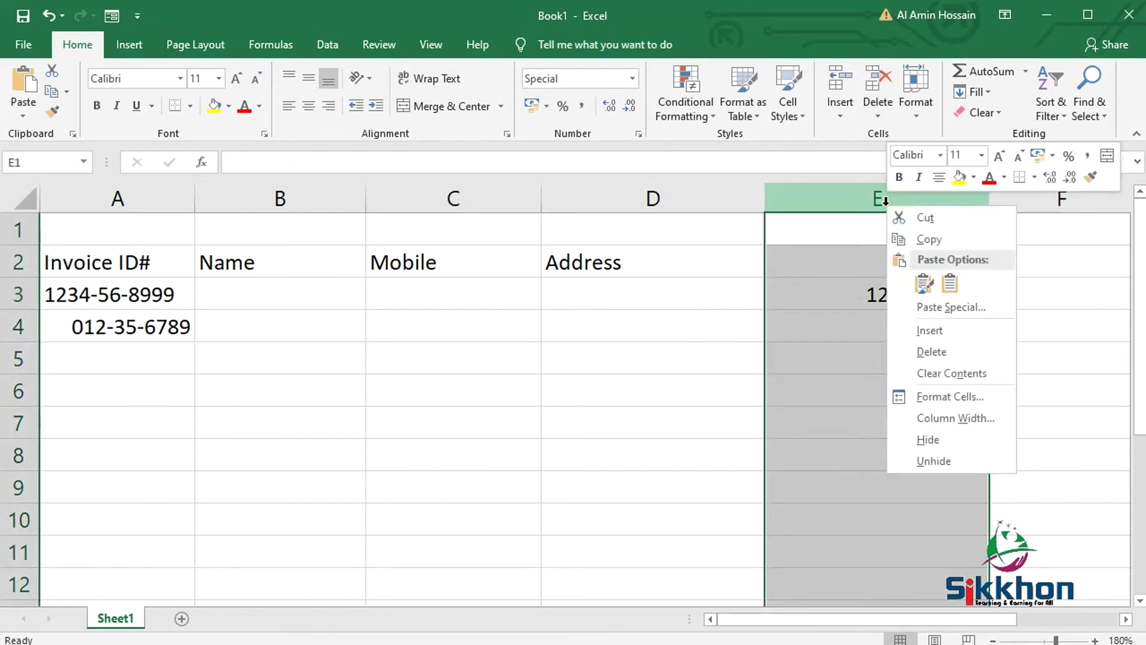
pyautogui.click(934, 397)
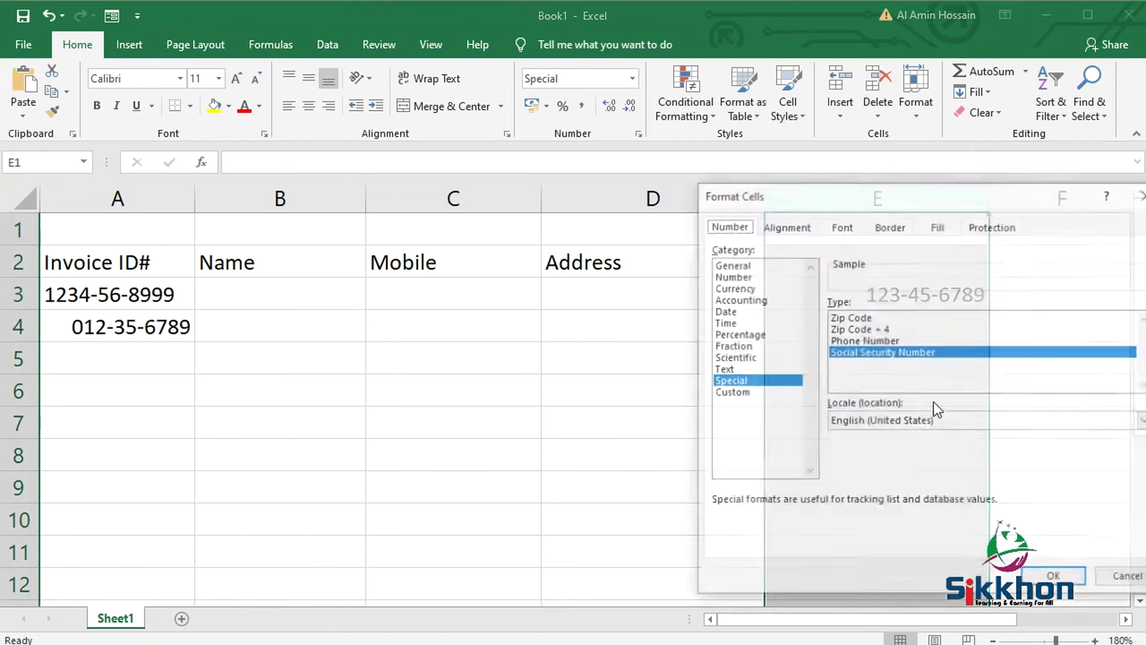
pyautogui.moveTo(939, 206); pyautogui.dragTo(711, 186)
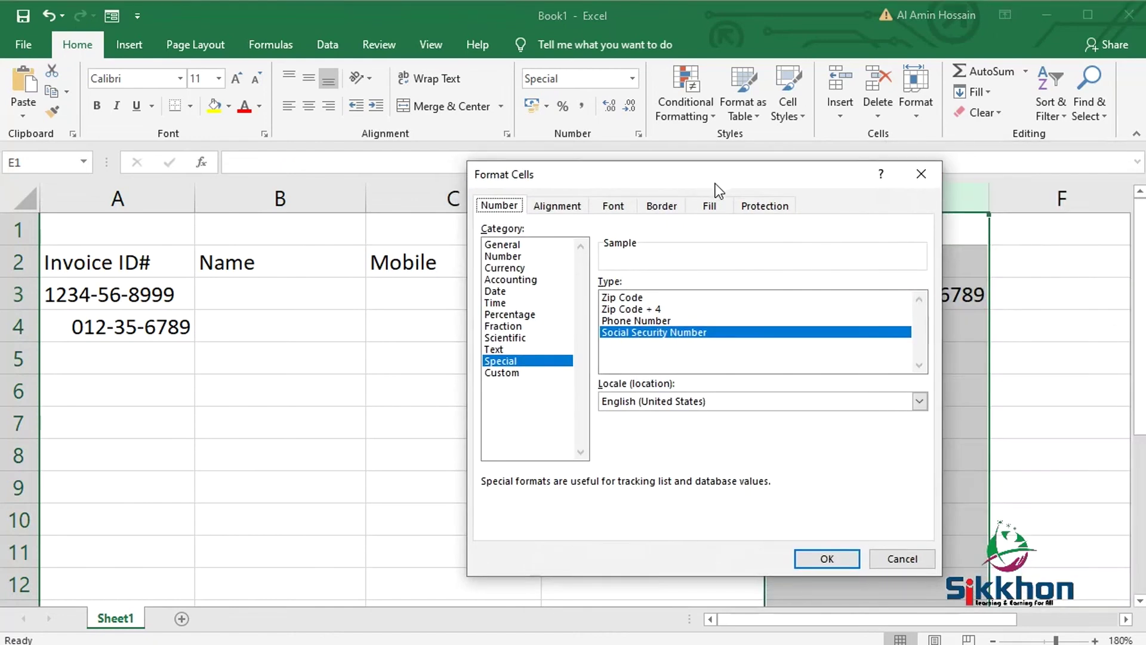
pyautogui.click(687, 320)
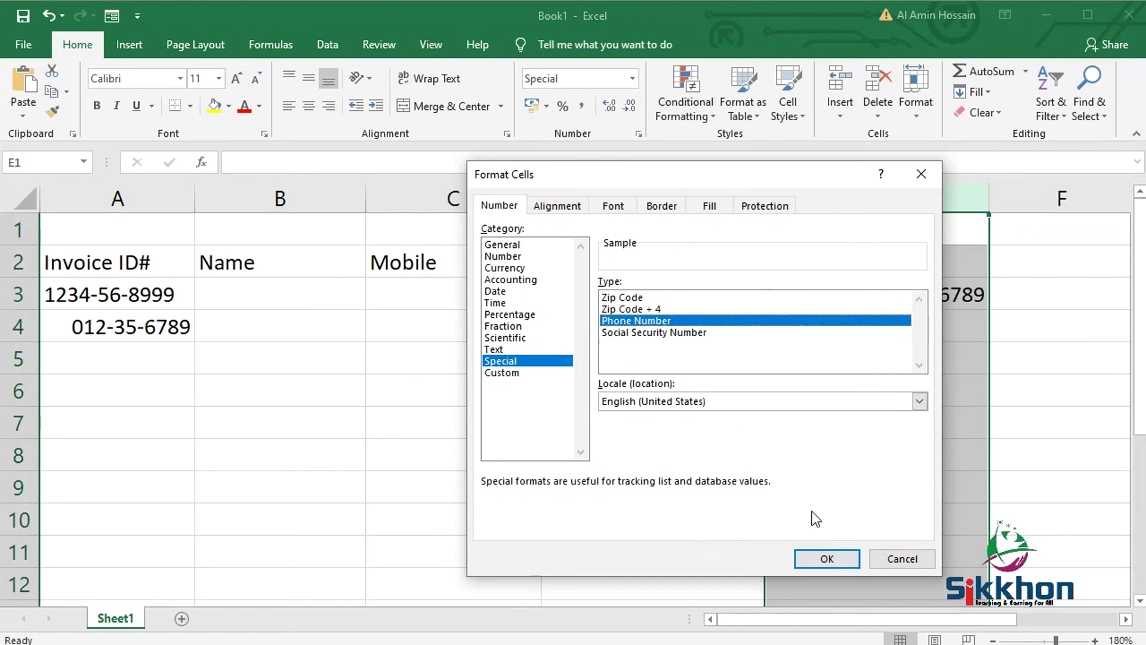
pyautogui.click(832, 558)
# - Enter a mobile number in E4, then remove its extra leading 88 to fit the phone format
pyautogui.click(842, 325)
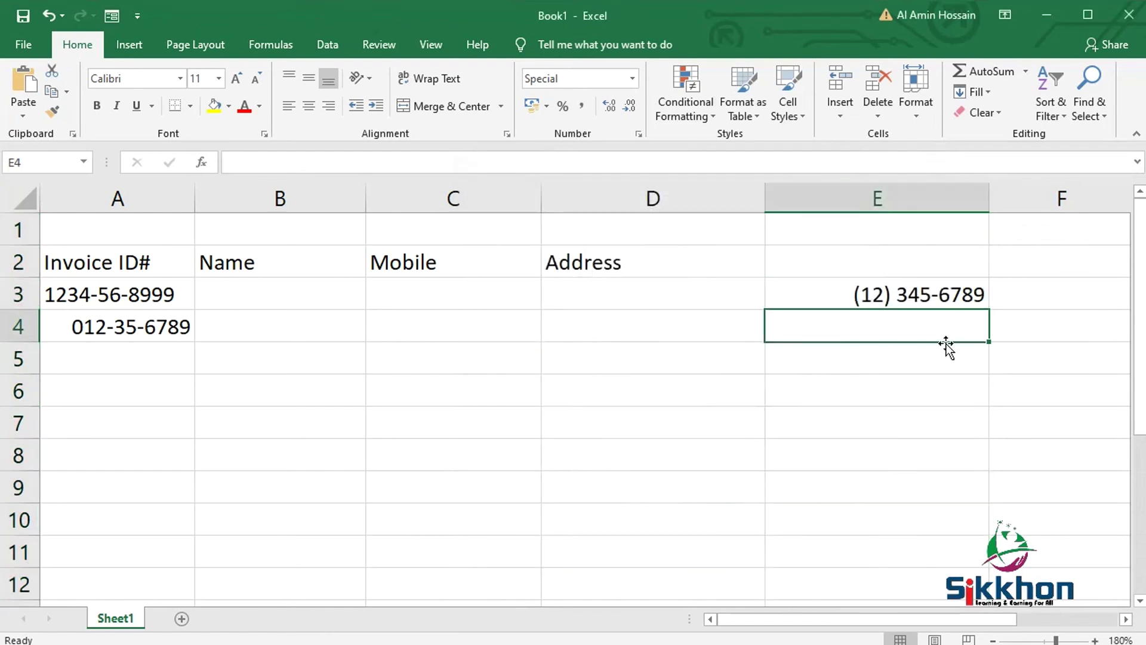
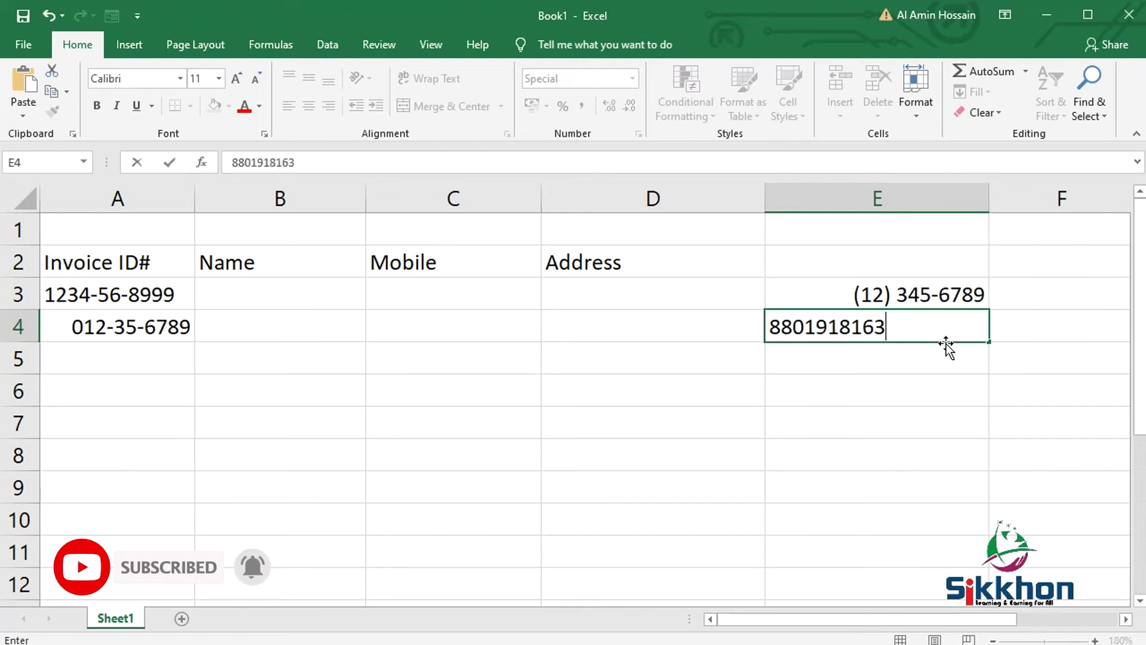
pyautogui.press('Return')
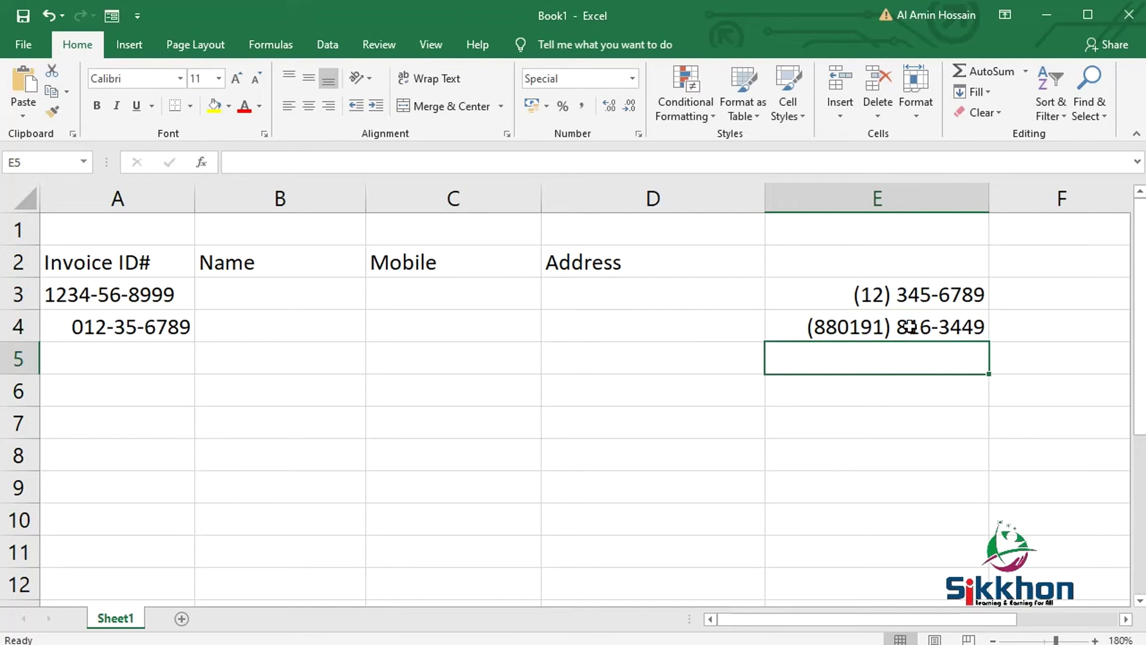
pyautogui.doubleClick(855, 327)
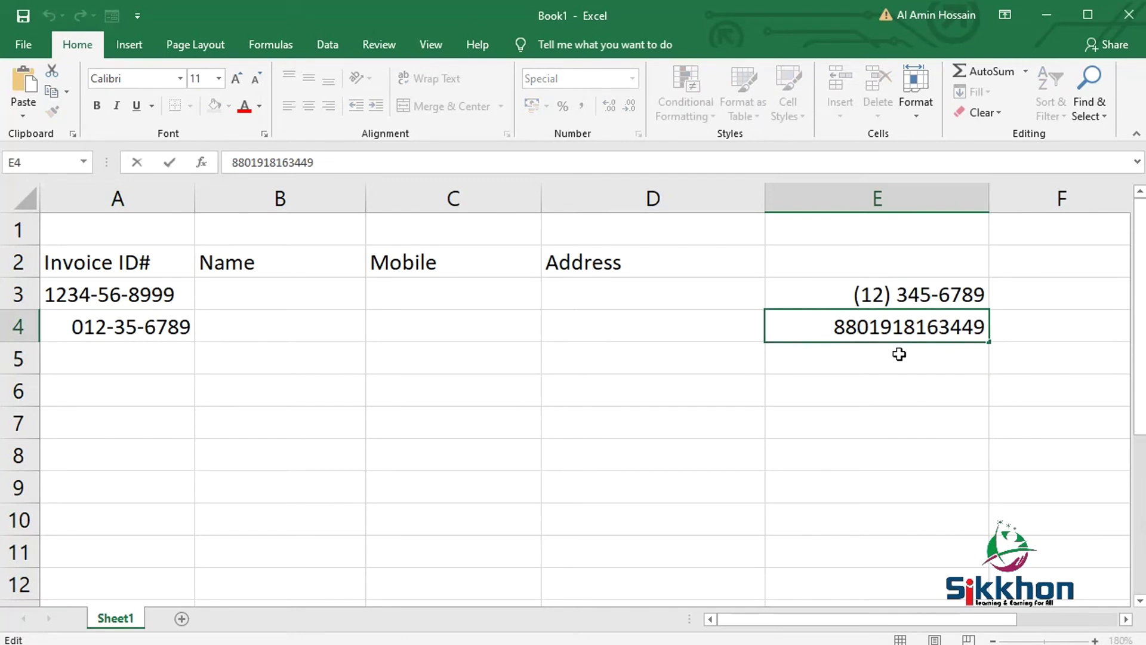
pyautogui.press('BackSpace')
pyautogui.press('BackSpace')
pyautogui.press('Return')
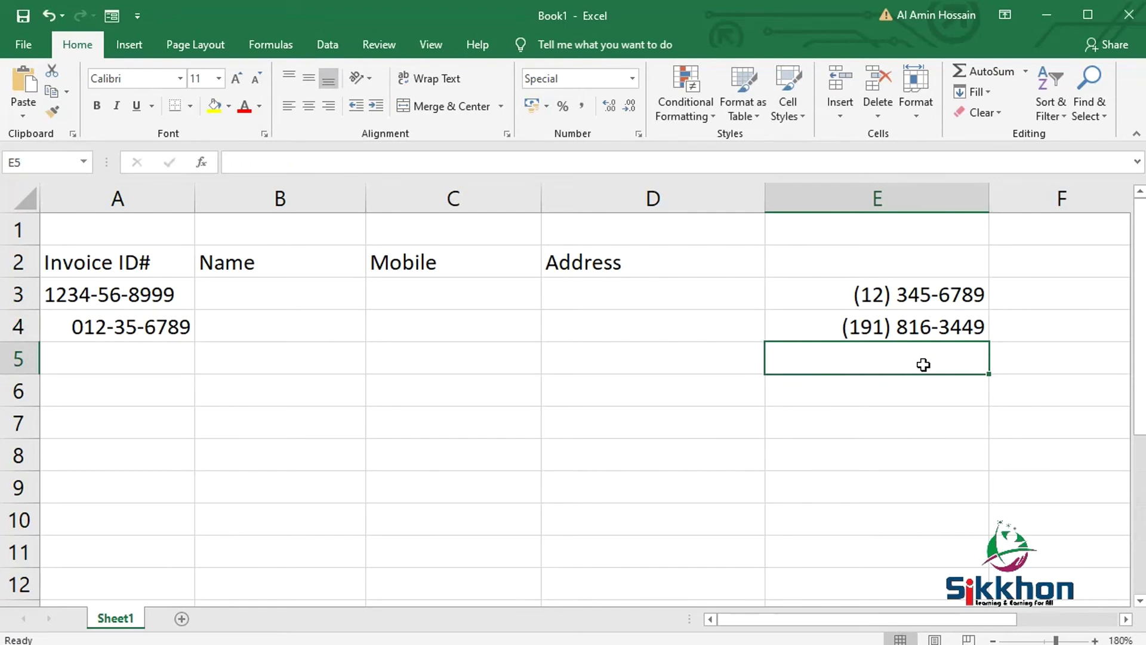
pyautogui.click(896, 332)
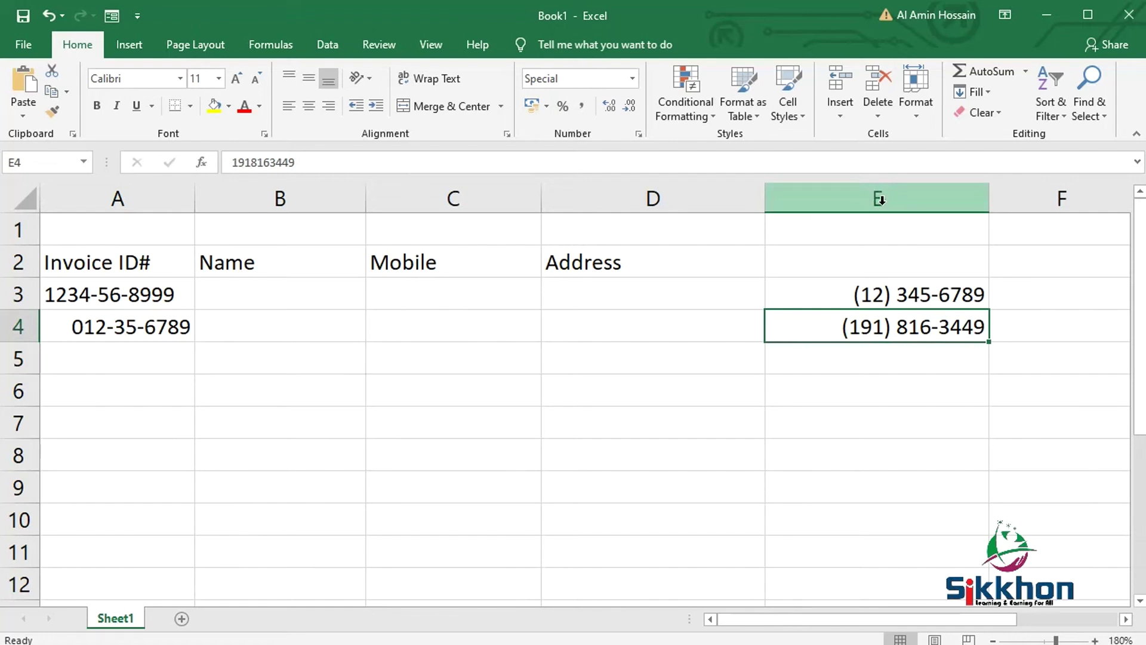
# - Delete the sample invoice IDs from A3:A4, leaving only the Invoice ID# header
pyautogui.click(139, 198)
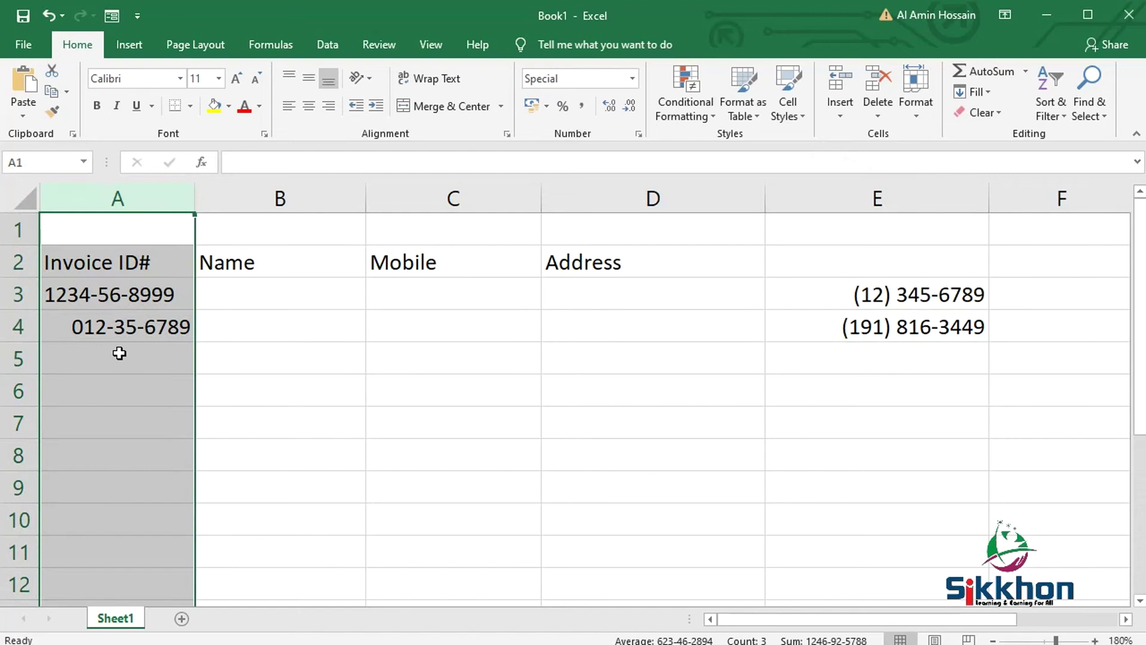
pyautogui.click(119, 299)
pyautogui.press('Delete')
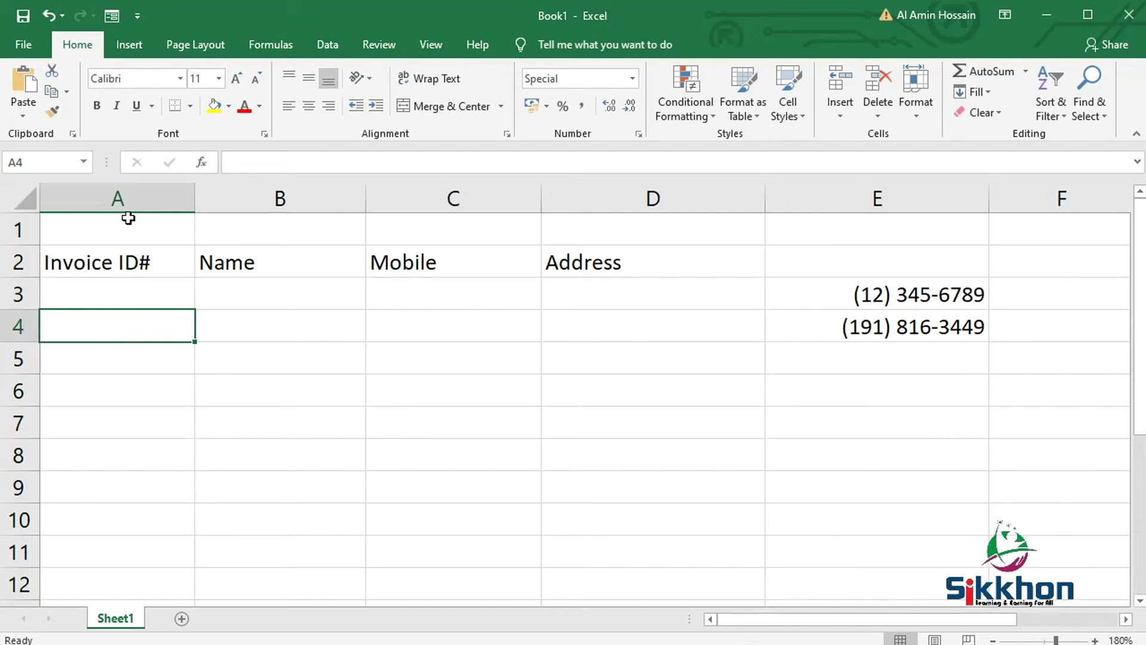
pyautogui.click(149, 302)
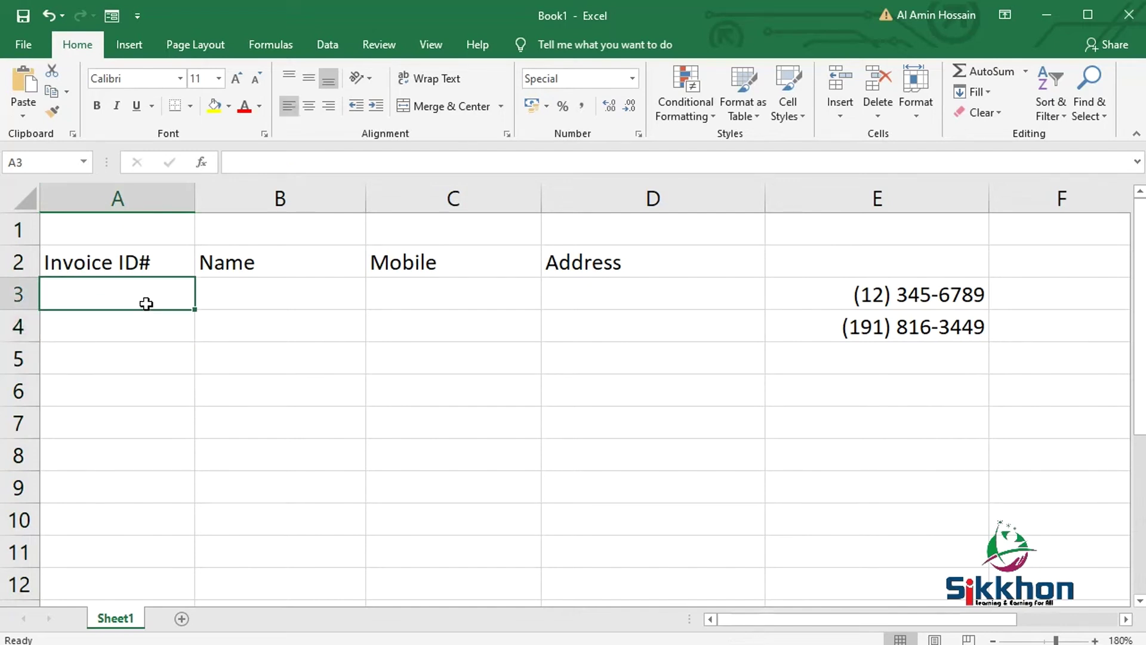
pyautogui.click(146, 197)
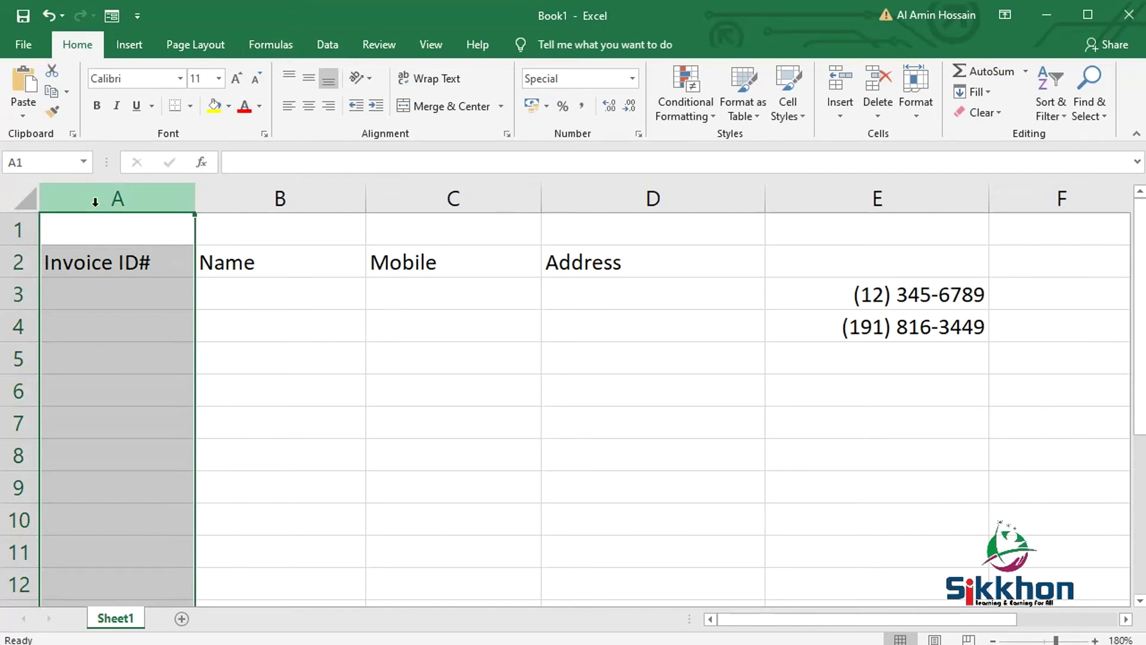
# - Add a Text length validation rule to column A with minimum 5 and maximum 10
pyautogui.click(325, 48)
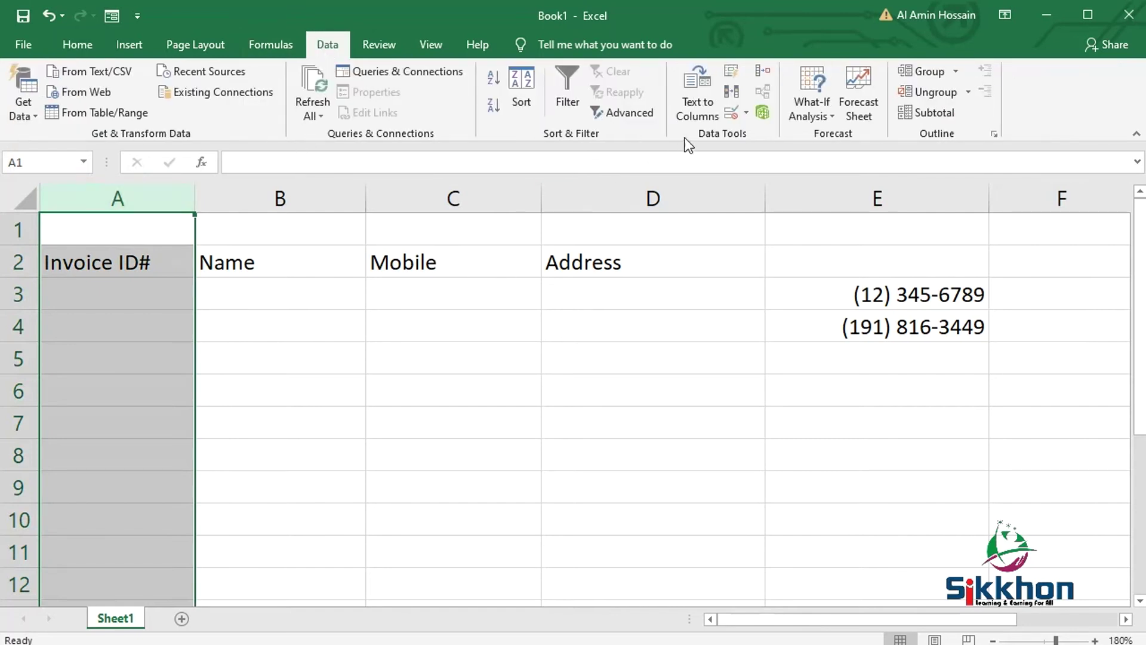
pyautogui.click(746, 113)
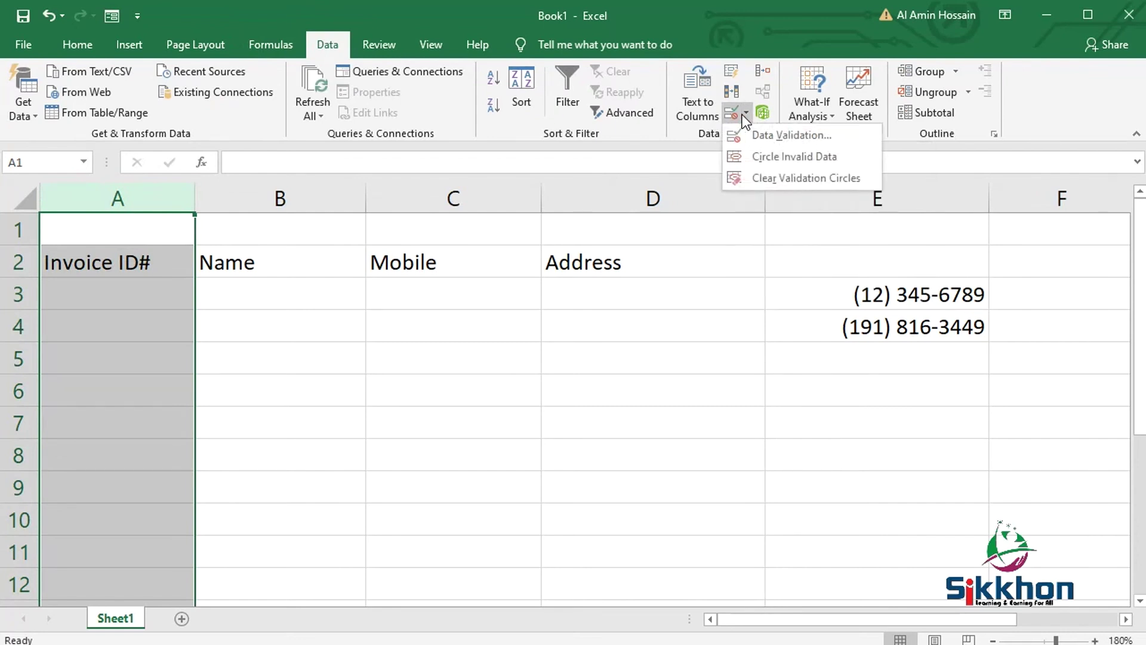
pyautogui.click(767, 137)
pyautogui.moveTo(502, 320); pyautogui.dragTo(503, 196)
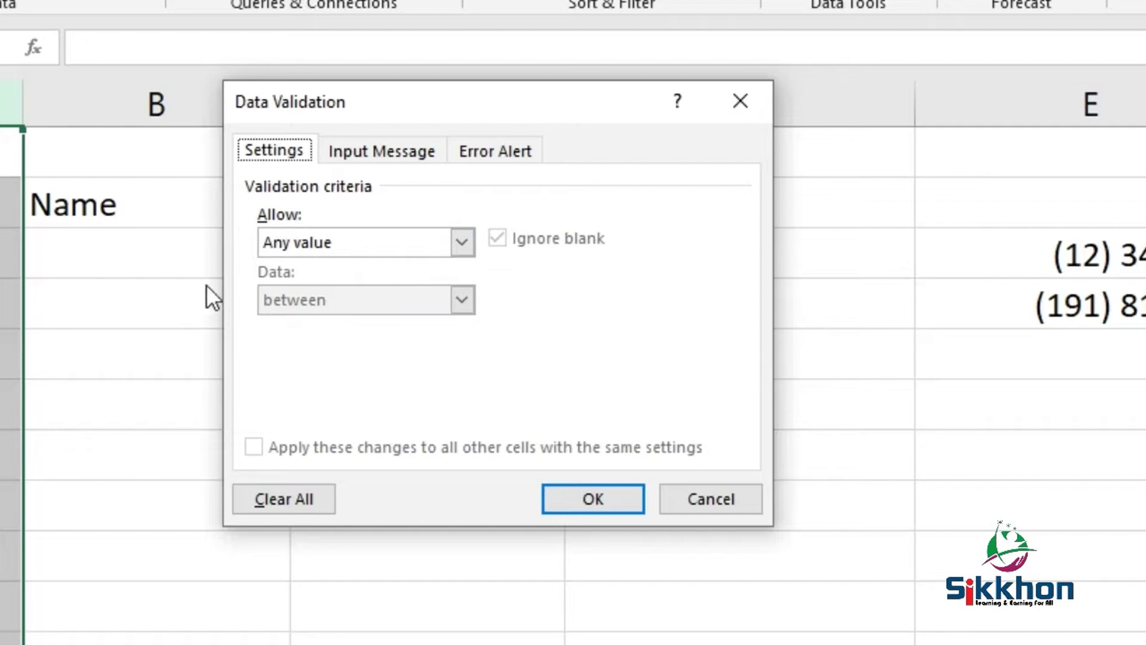
pyautogui.click(477, 553)
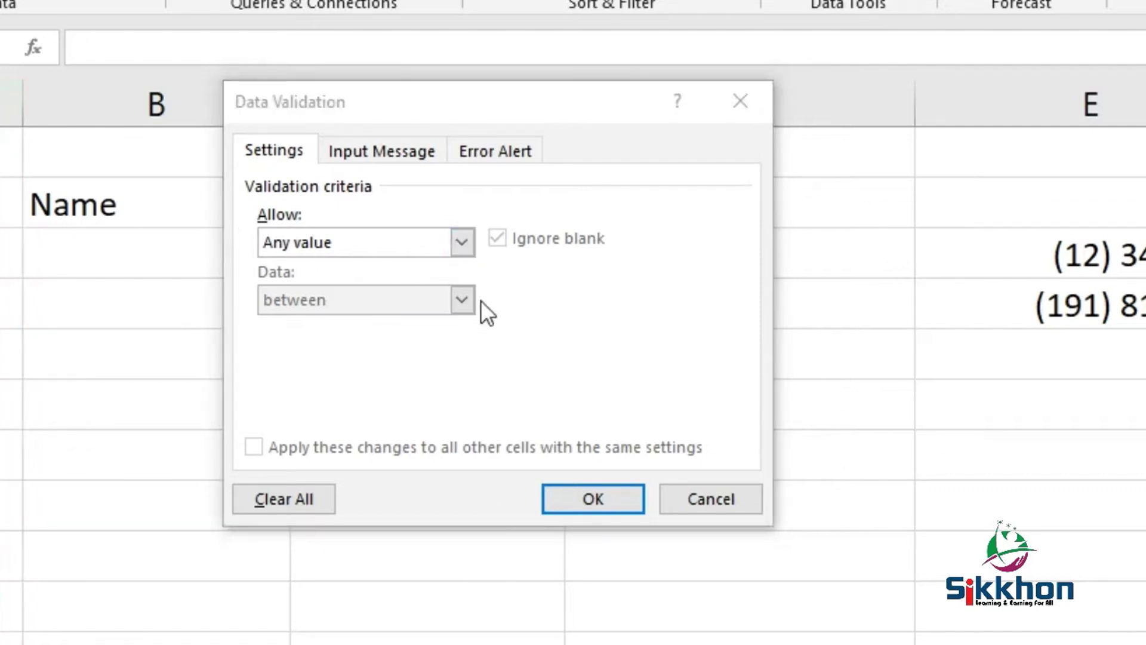
pyautogui.click(458, 244)
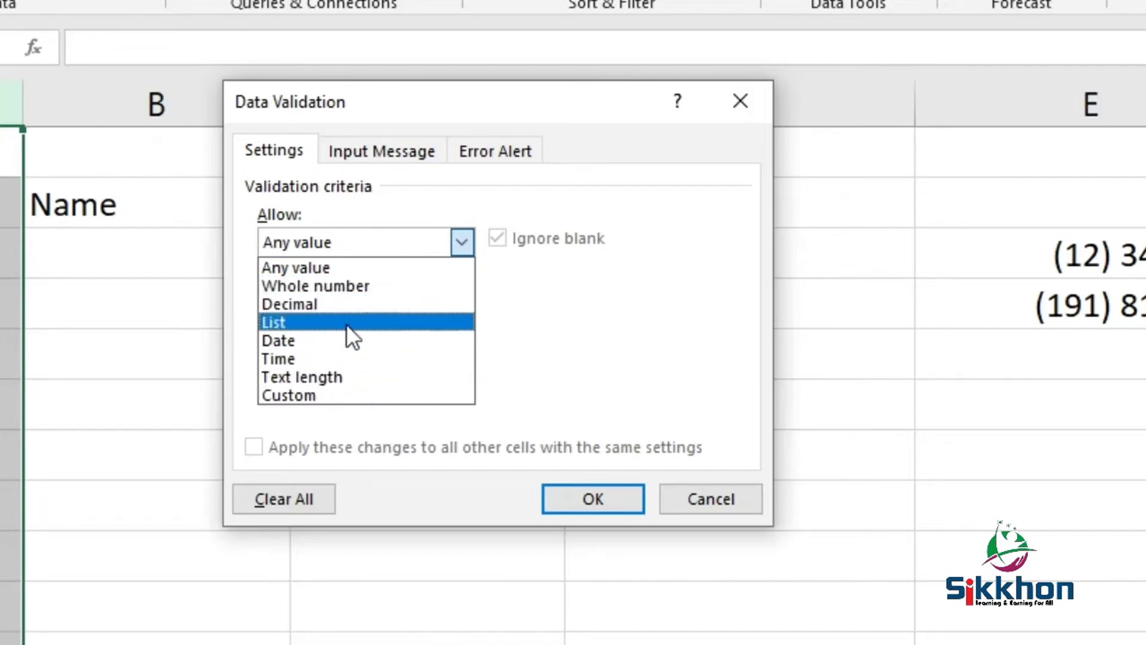
pyautogui.click(348, 375)
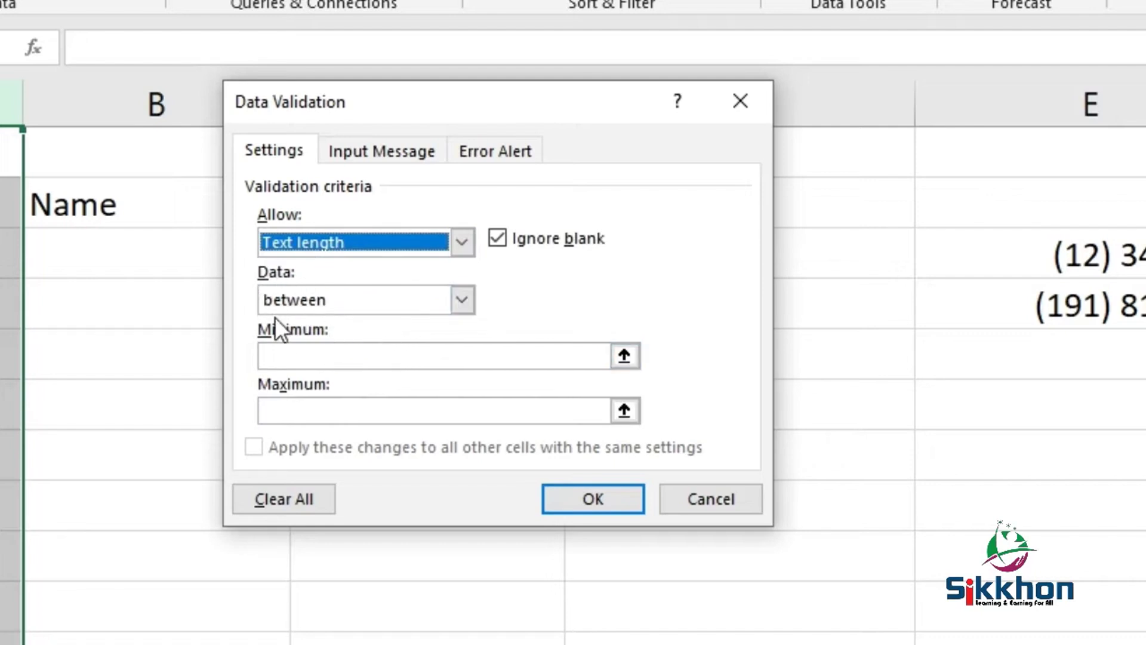
pyautogui.click(425, 357)
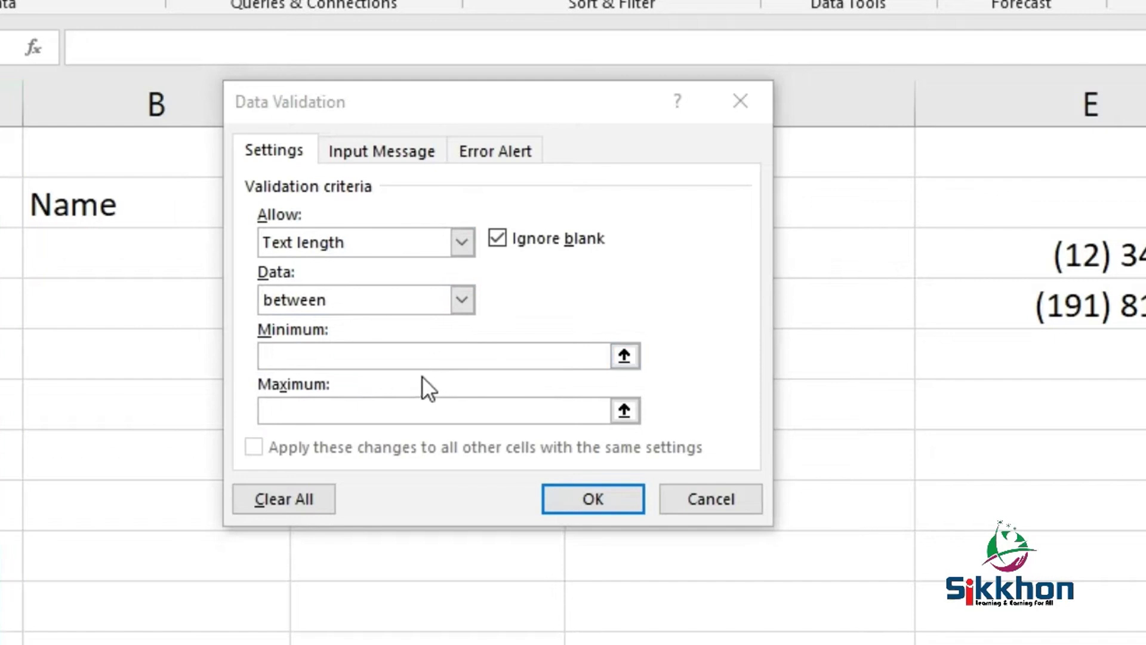
pyautogui.click(382, 354)
pyautogui.write('5')
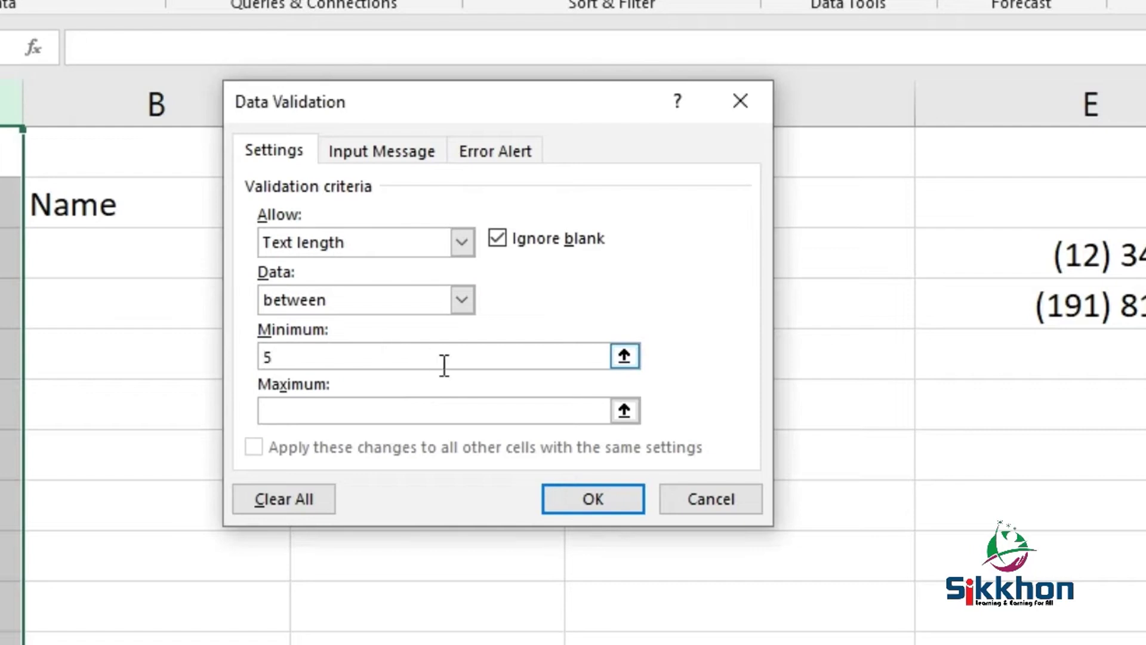
pyautogui.click(456, 404)
pyautogui.write('10')
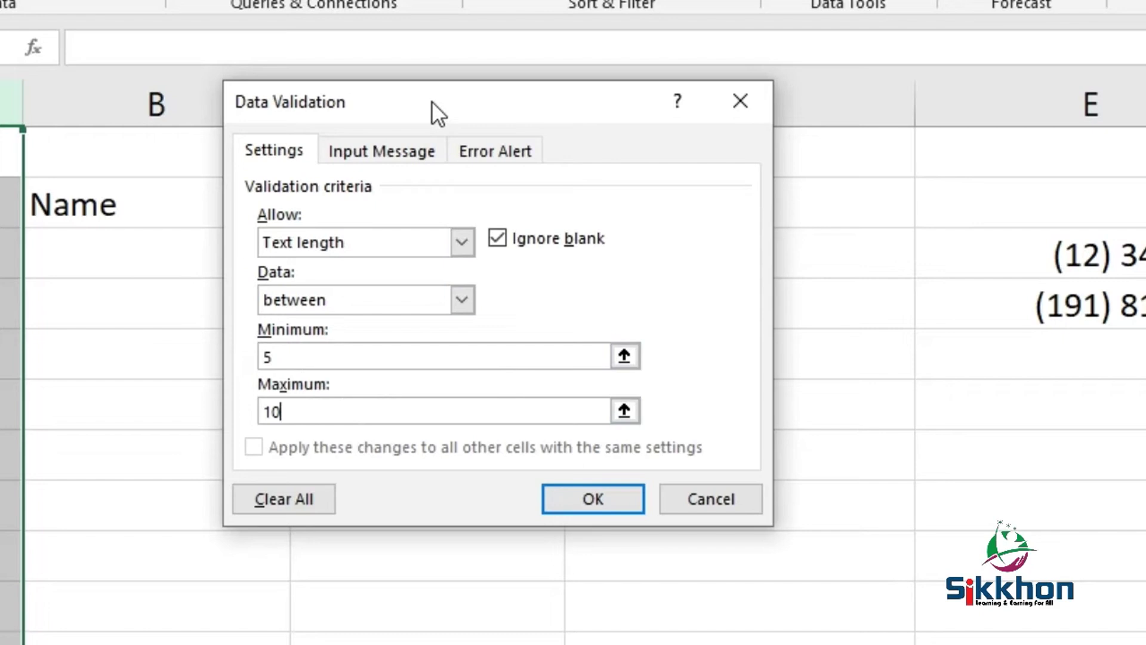
pyautogui.click(604, 505)
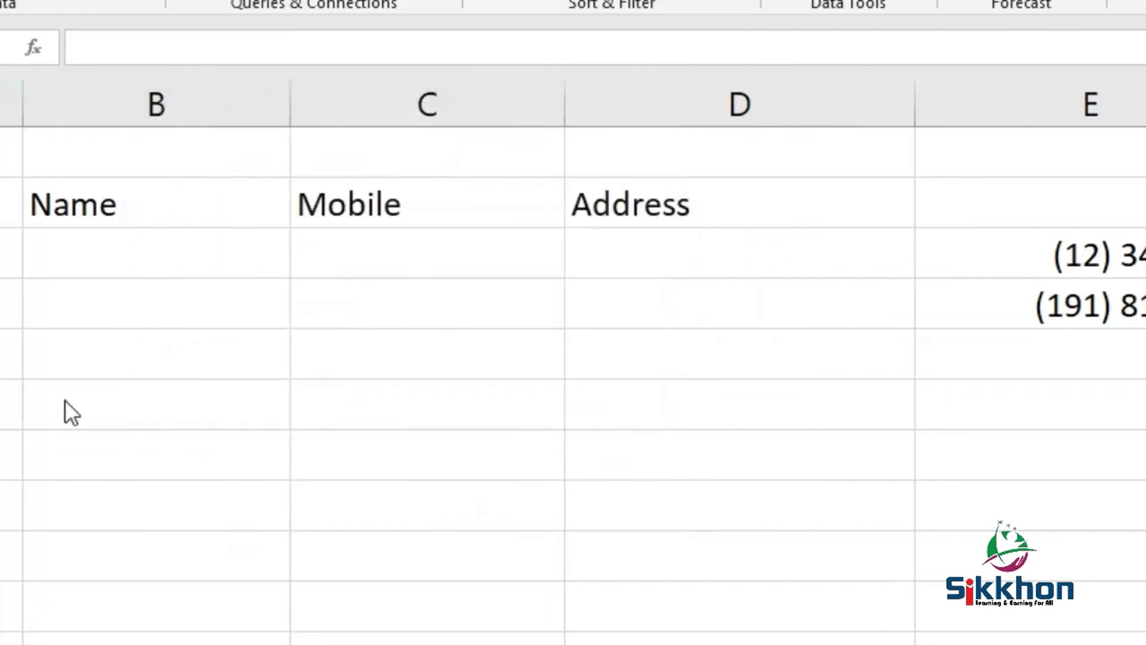
# - Type the 4-digit test ID 1234 into A3
pyautogui.click(12, 105)
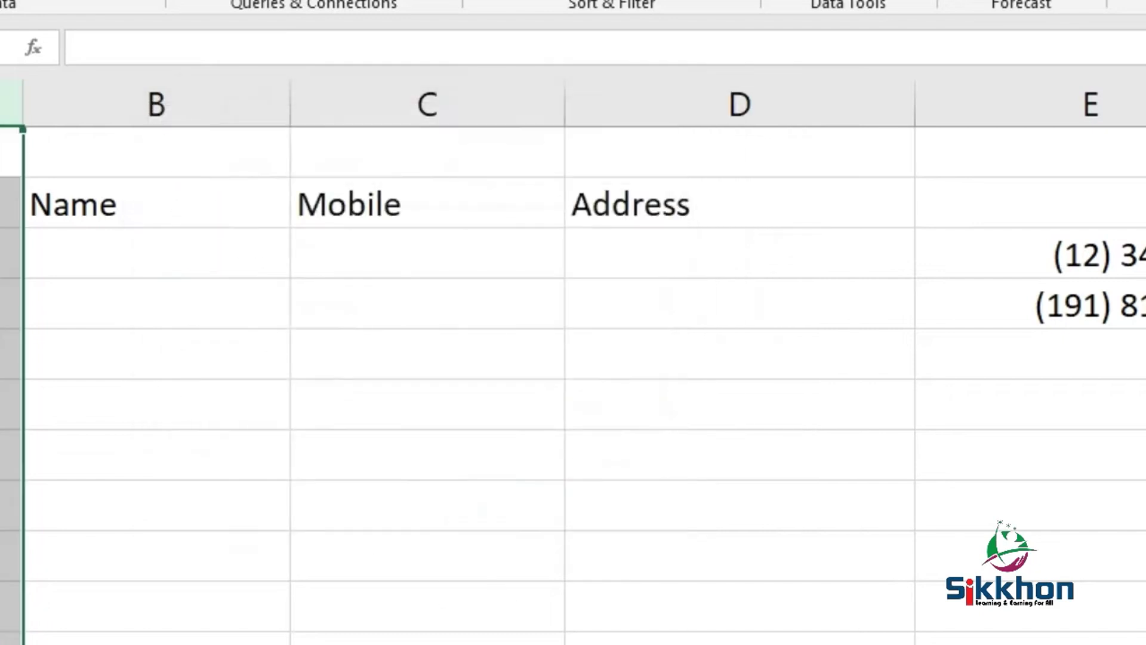
pyautogui.click(12, 254)
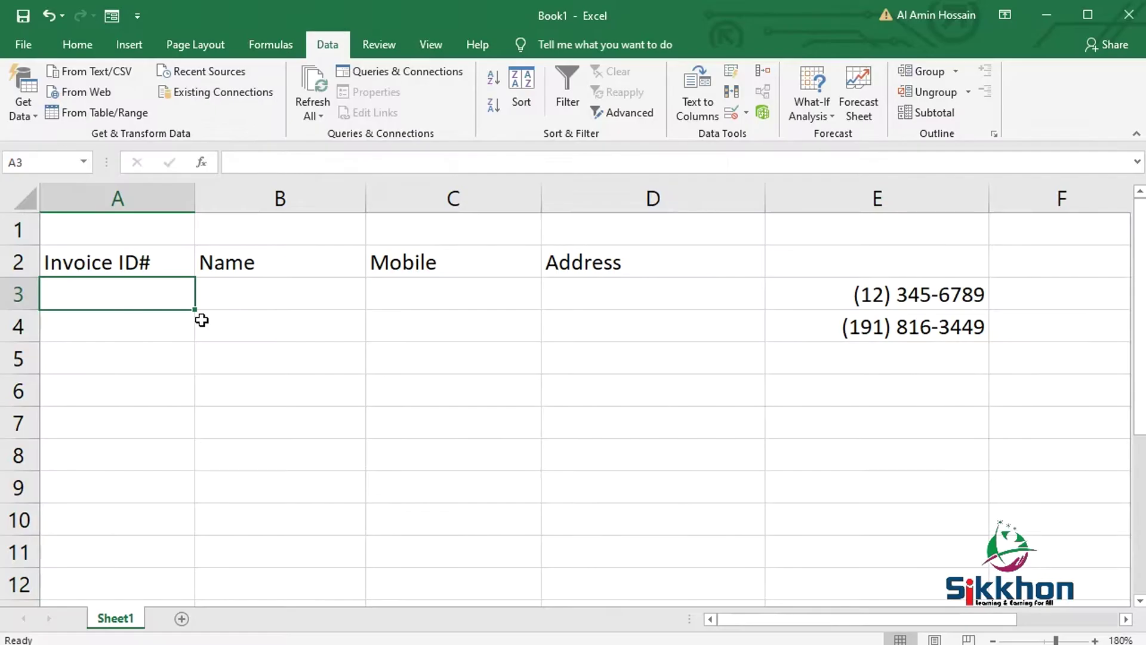
pyautogui.write('1234')
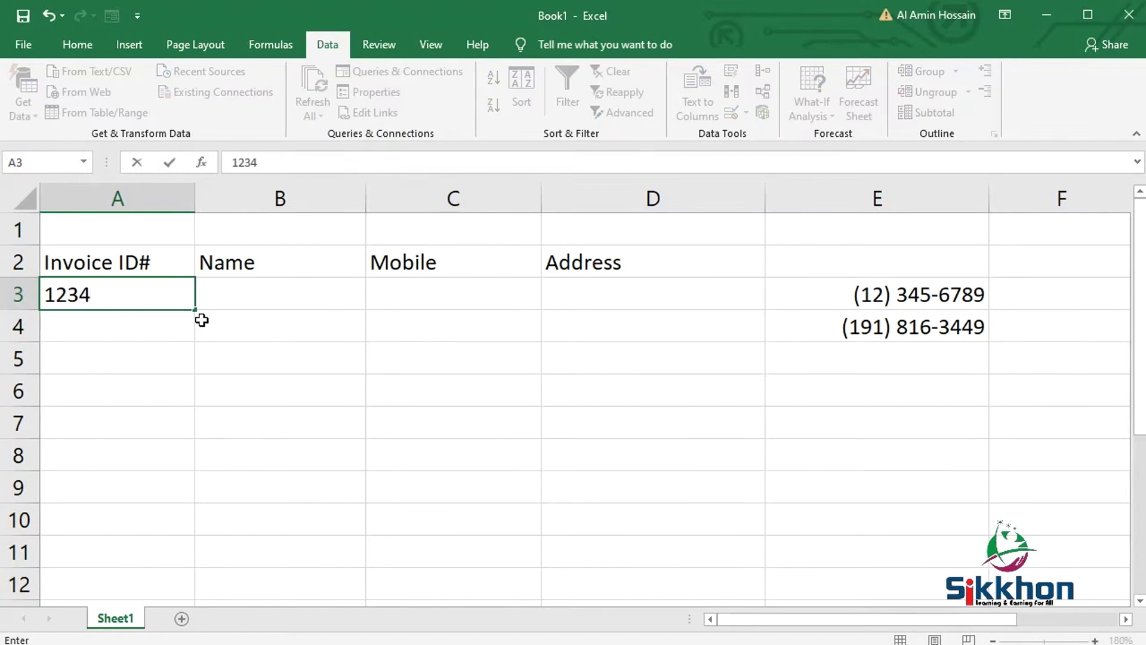
# - Submit 1234, dismiss the length error, and enter the valid ID 12345 in A3
pyautogui.press('Return')
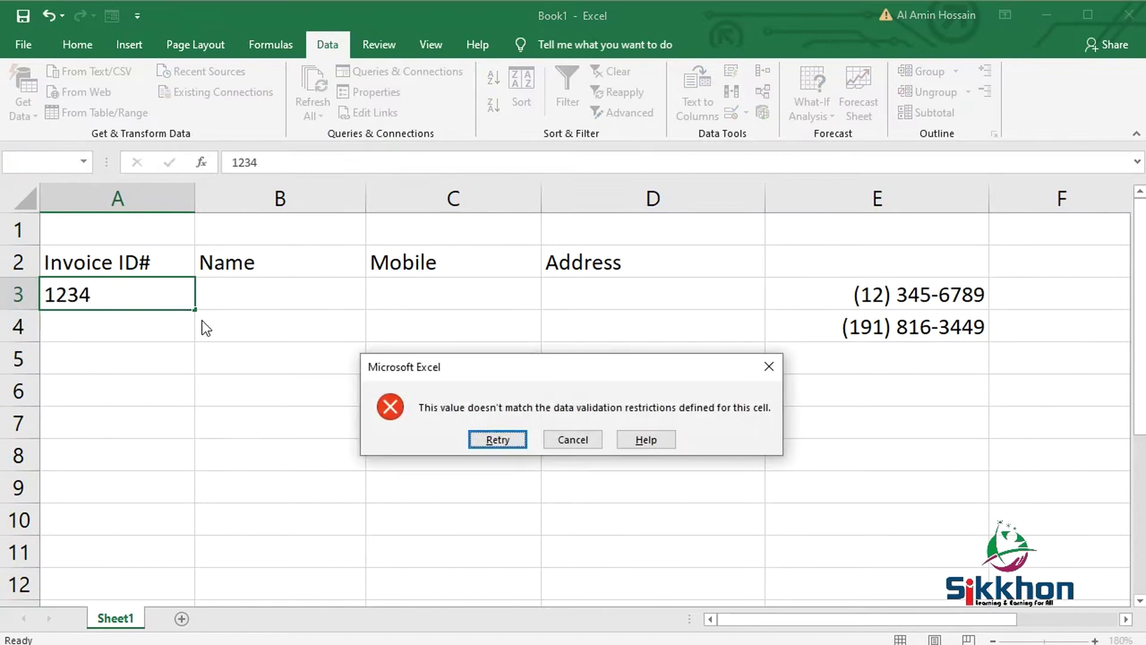
pyautogui.moveTo(471, 373); pyautogui.dragTo(389, 271)
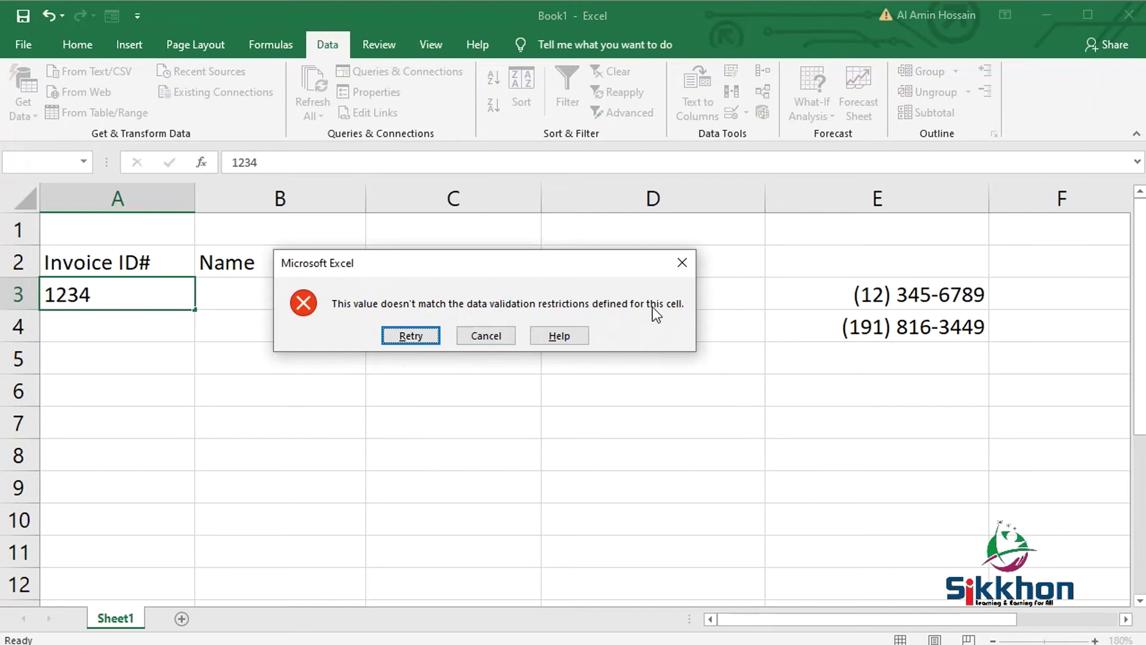
pyautogui.click(679, 267)
pyautogui.write('12345')
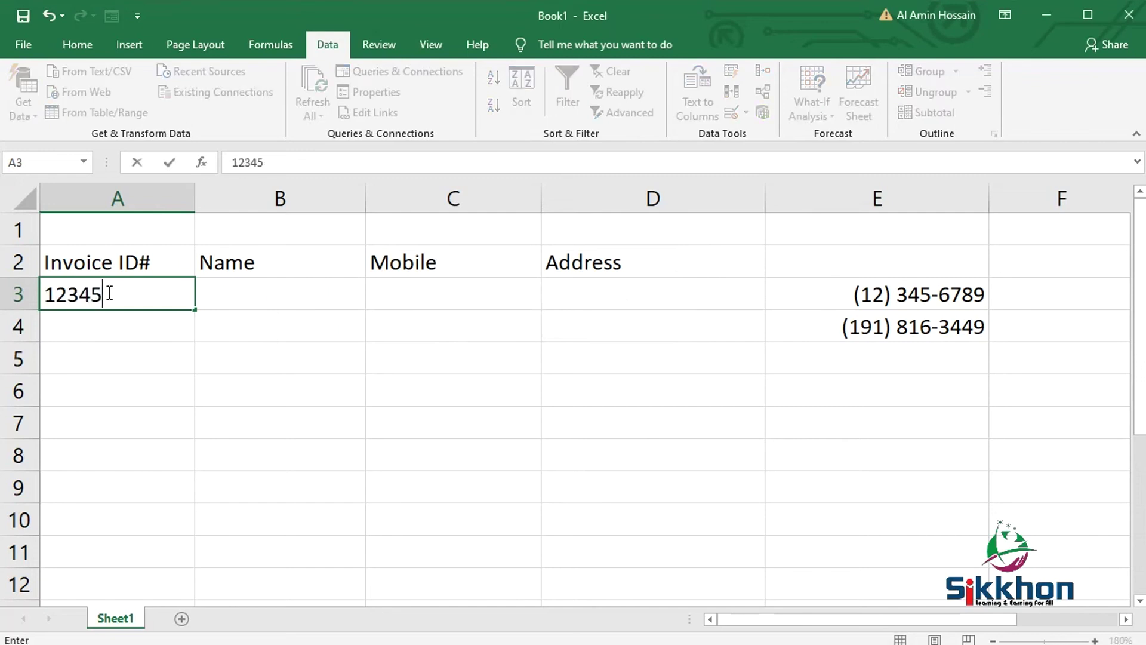
pyautogui.press('Return')
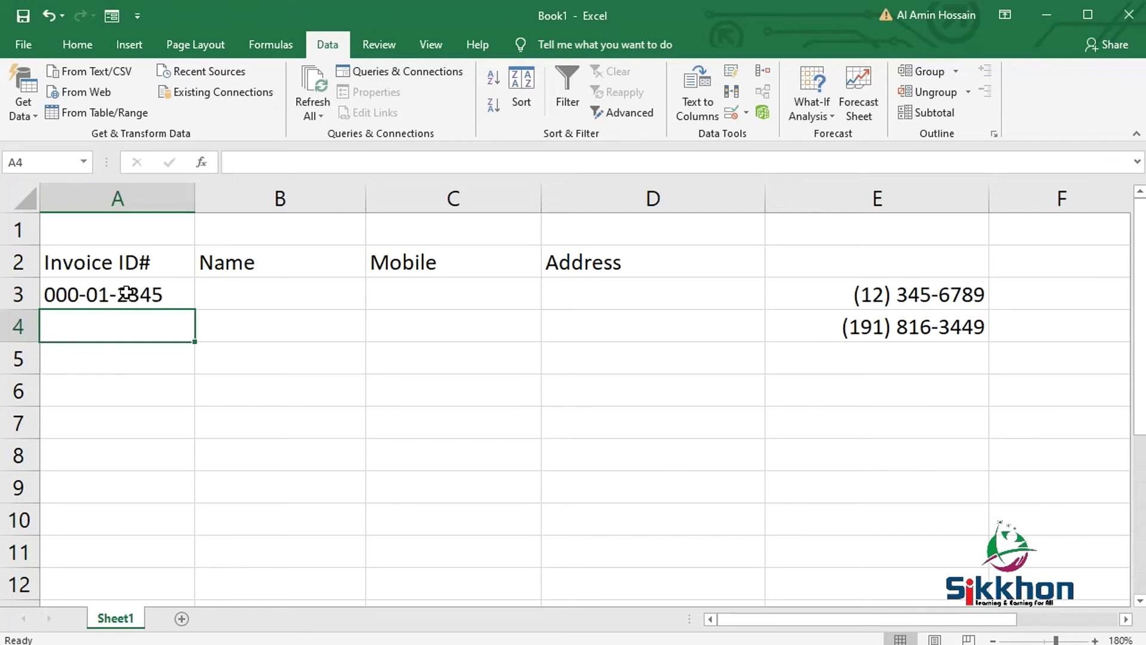
pyautogui.doubleClick(127, 294)
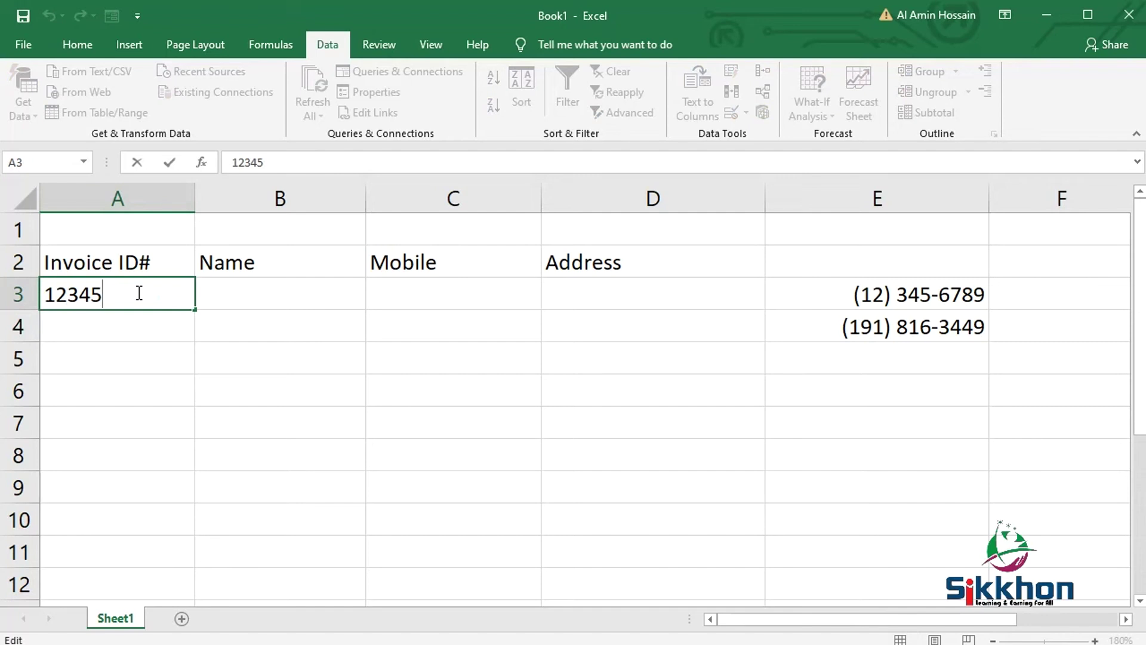
pyautogui.write('678912')
pyautogui.press('Return')
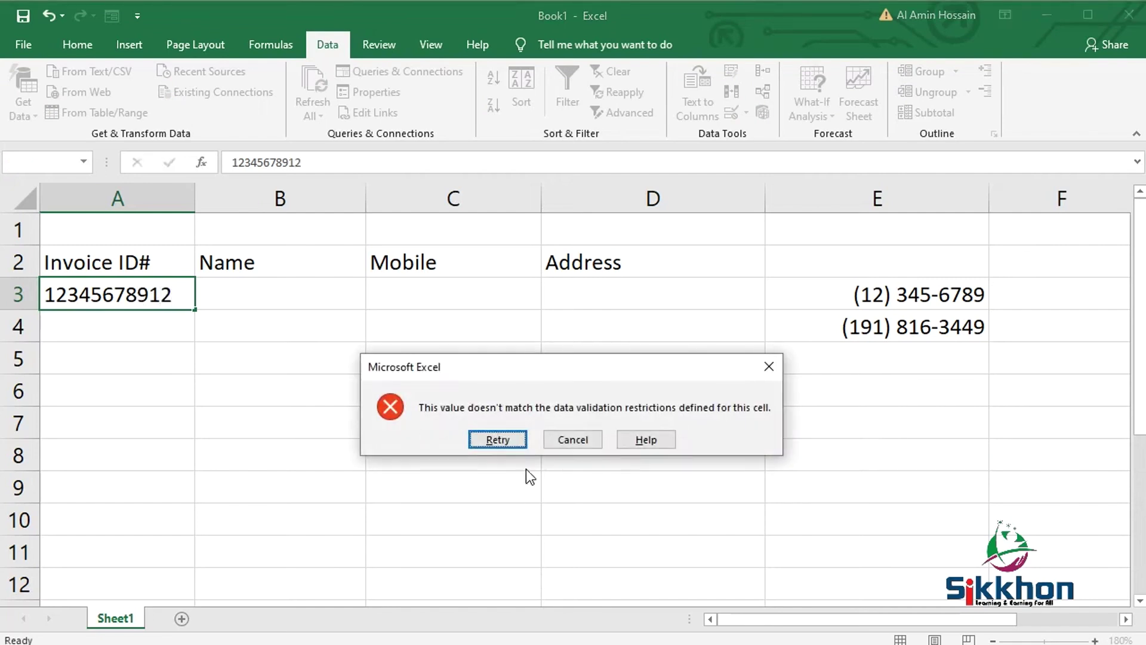
pyautogui.click(554, 441)
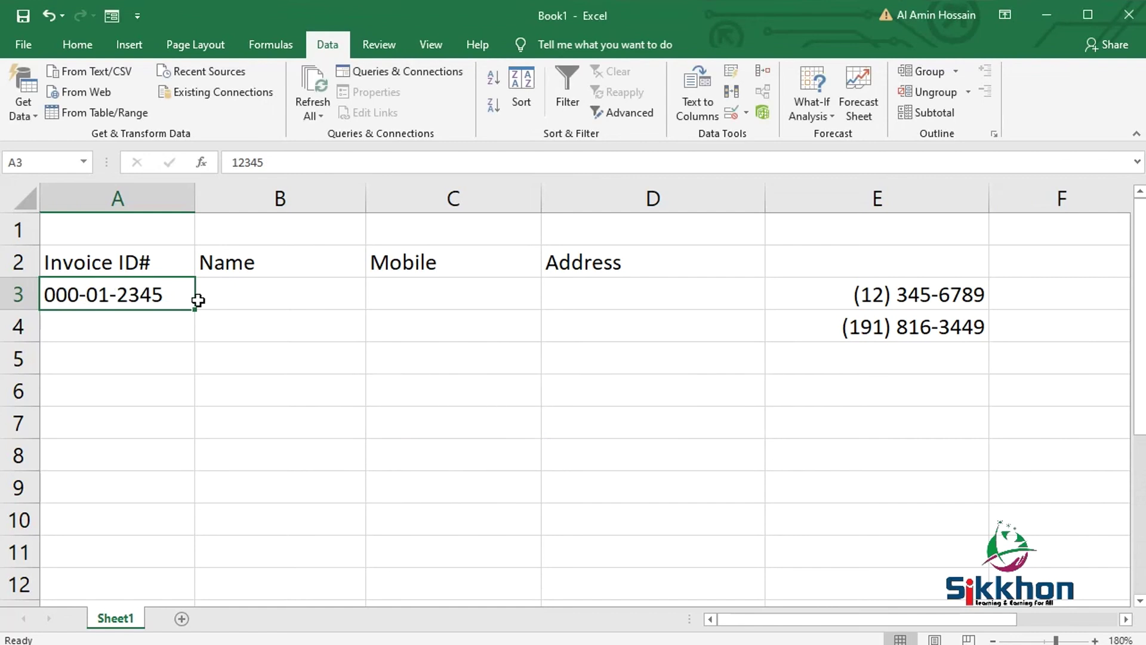
pyautogui.click(432, 291)
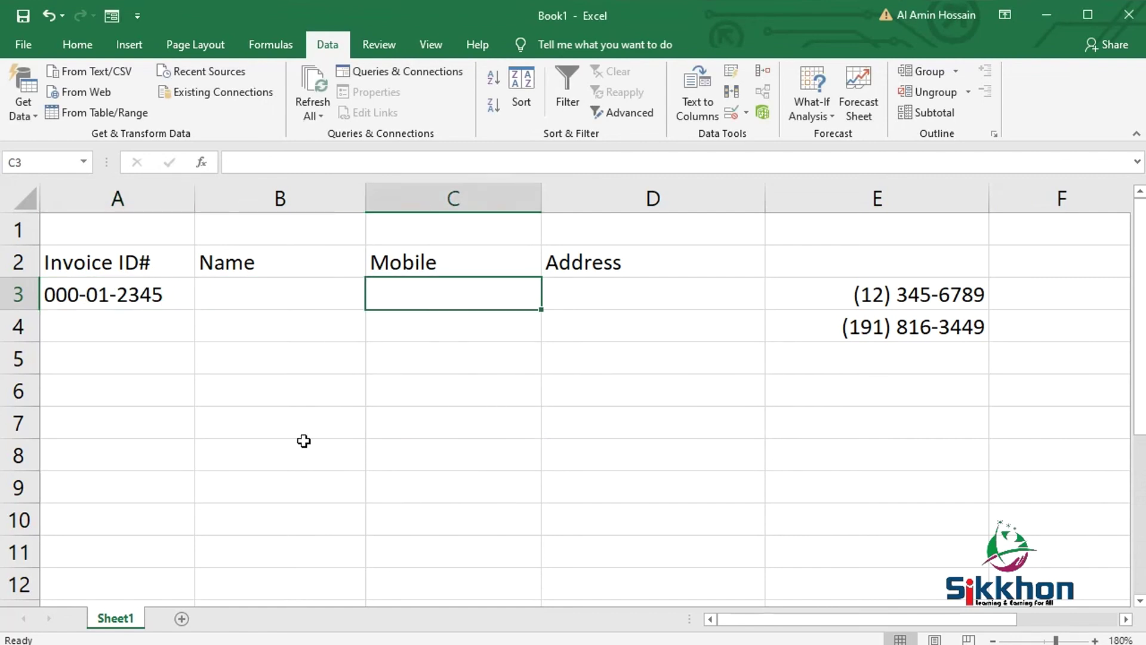
# - Validate column C with a Text length rule: length equal to 10
pyautogui.click(421, 205)
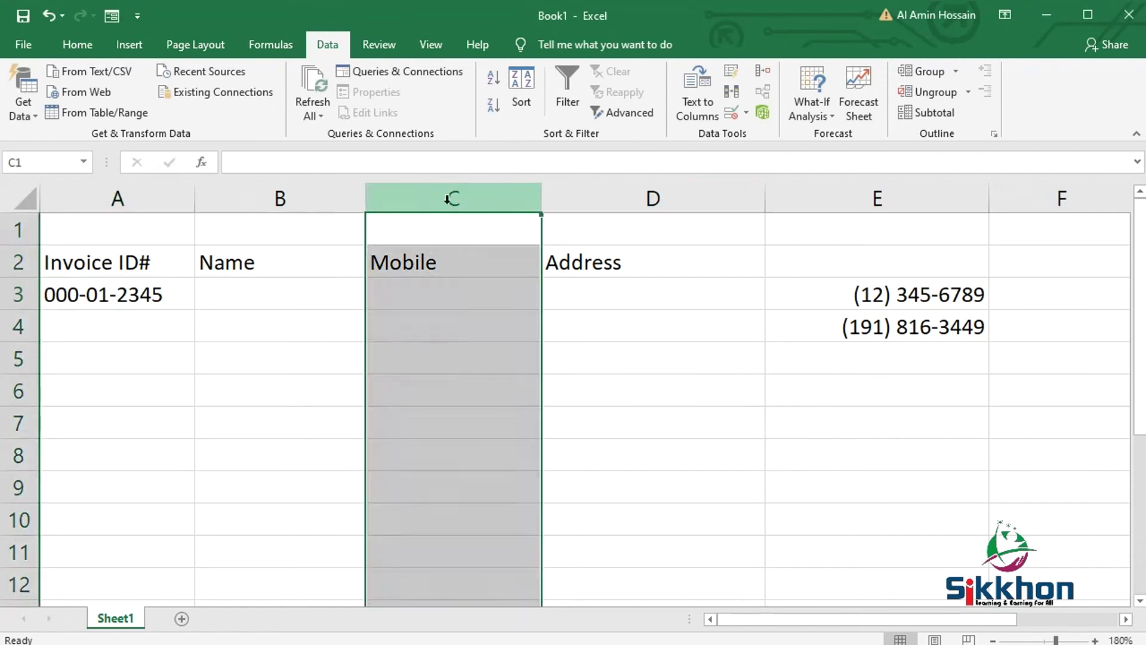
pyautogui.click(734, 115)
pyautogui.click(421, 298)
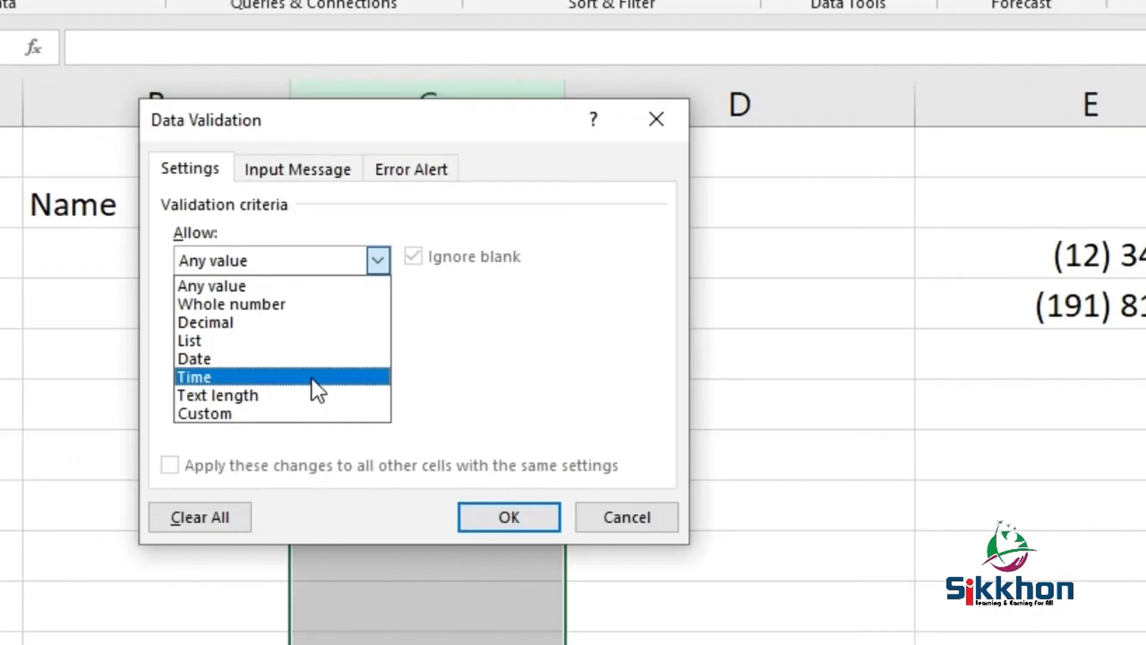
pyautogui.click(311, 396)
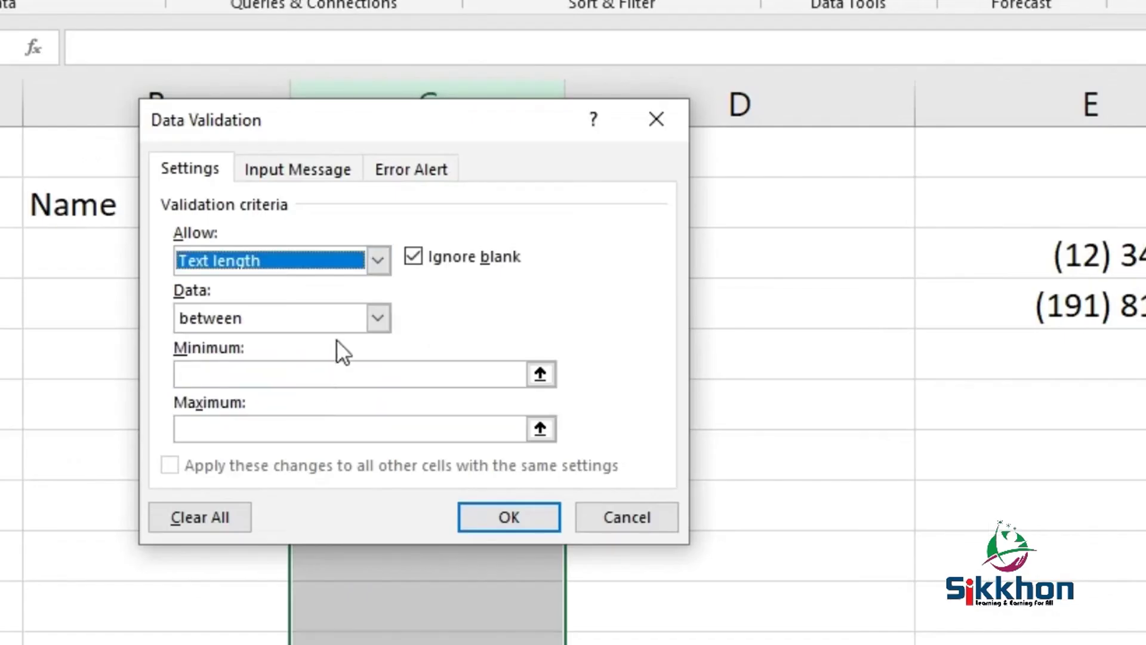
pyautogui.click(378, 318)
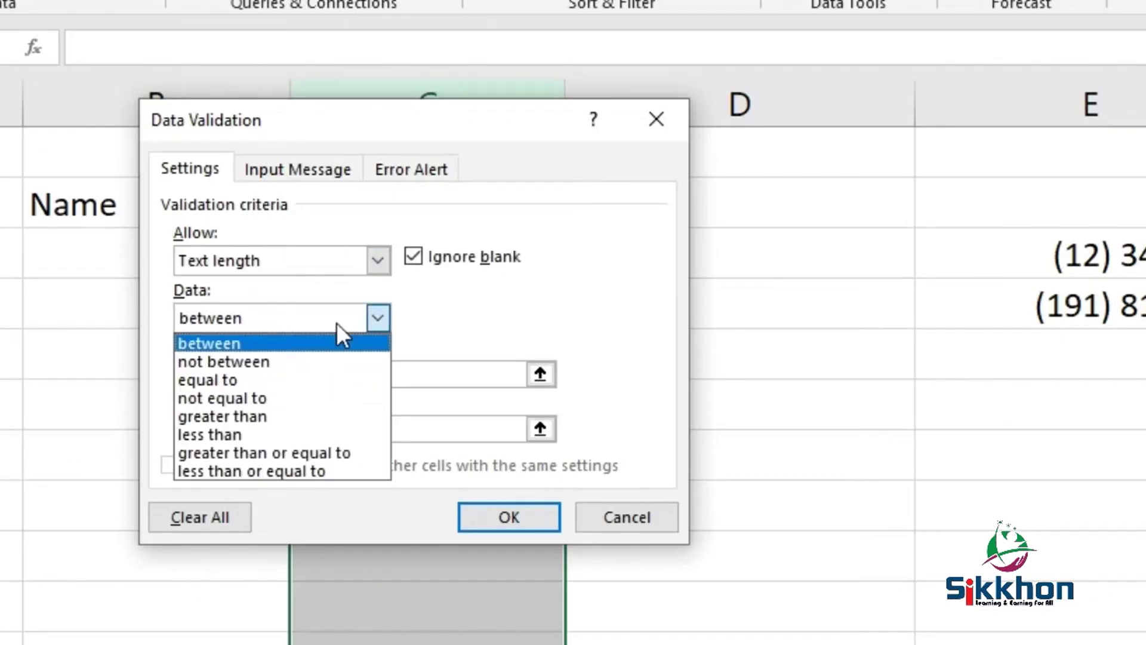
pyautogui.click(341, 378)
pyautogui.click(336, 376)
pyautogui.write('1')
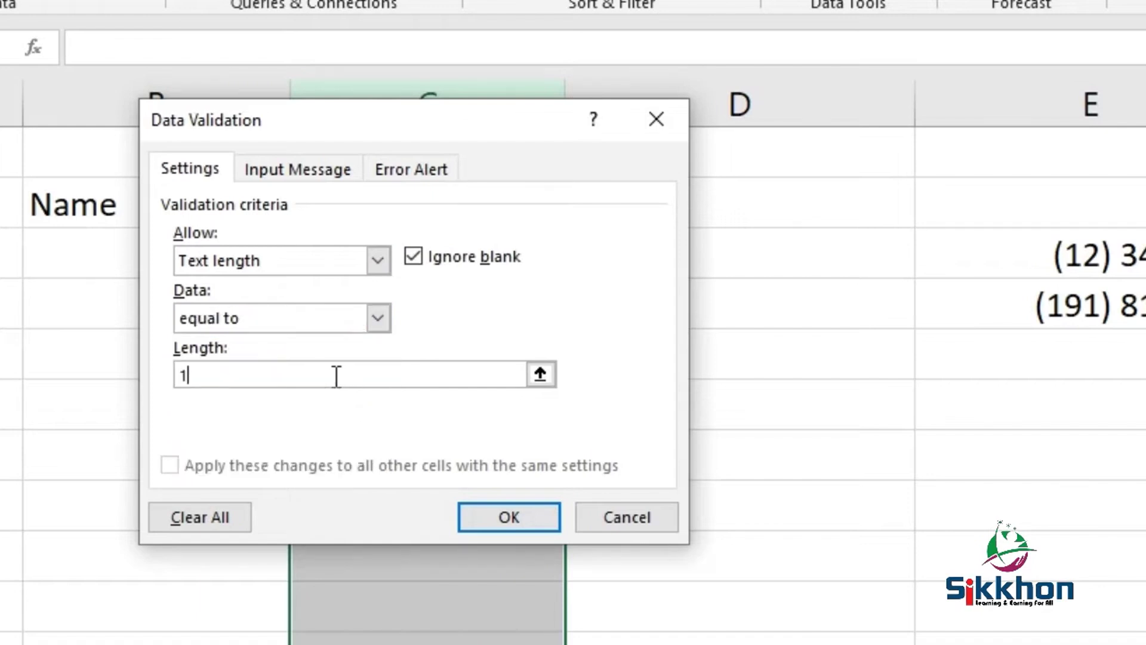
pyautogui.write('0')
pyautogui.click(540, 522)
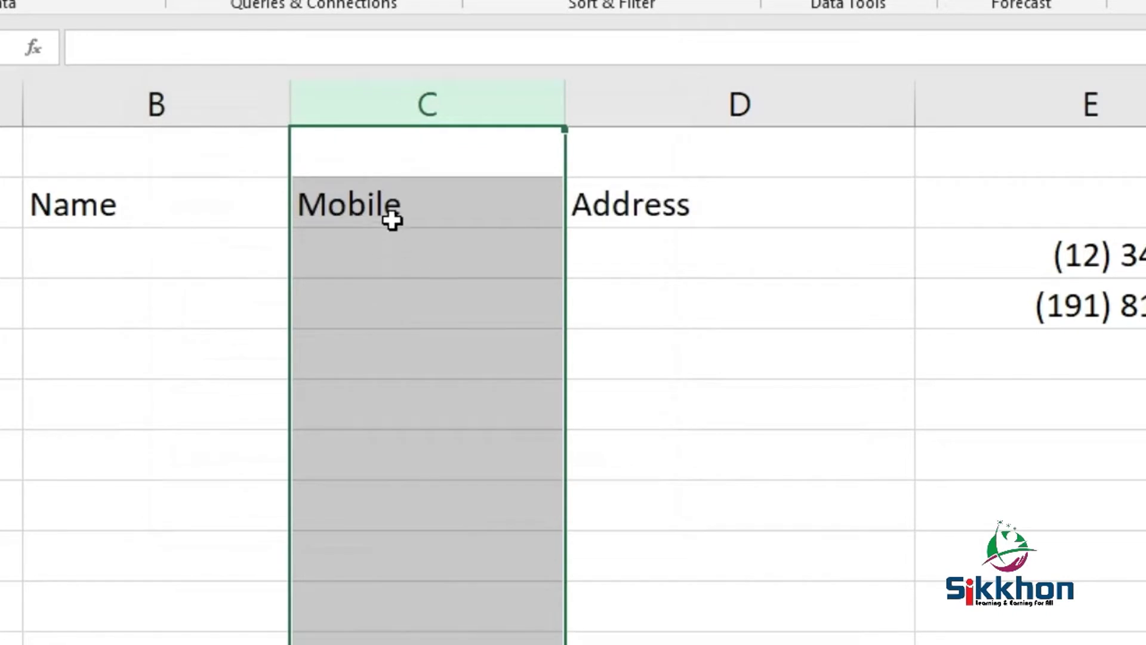
# - Try mobile numbers in C3 that the 10-character rule rejects, retrying each time
pyautogui.click(393, 267)
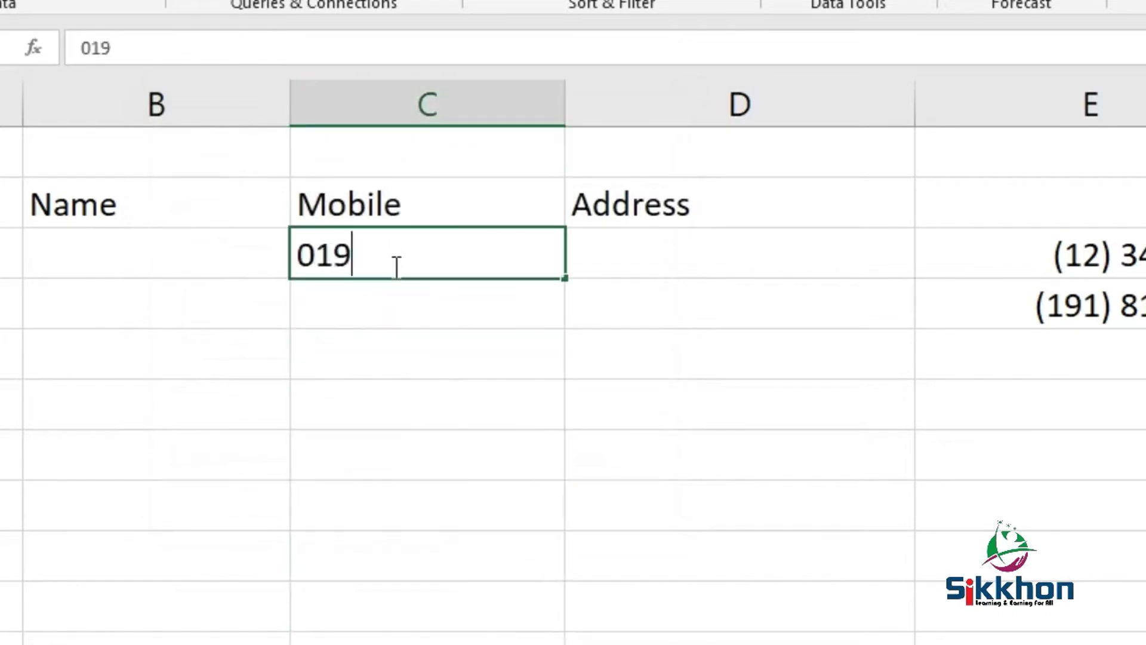
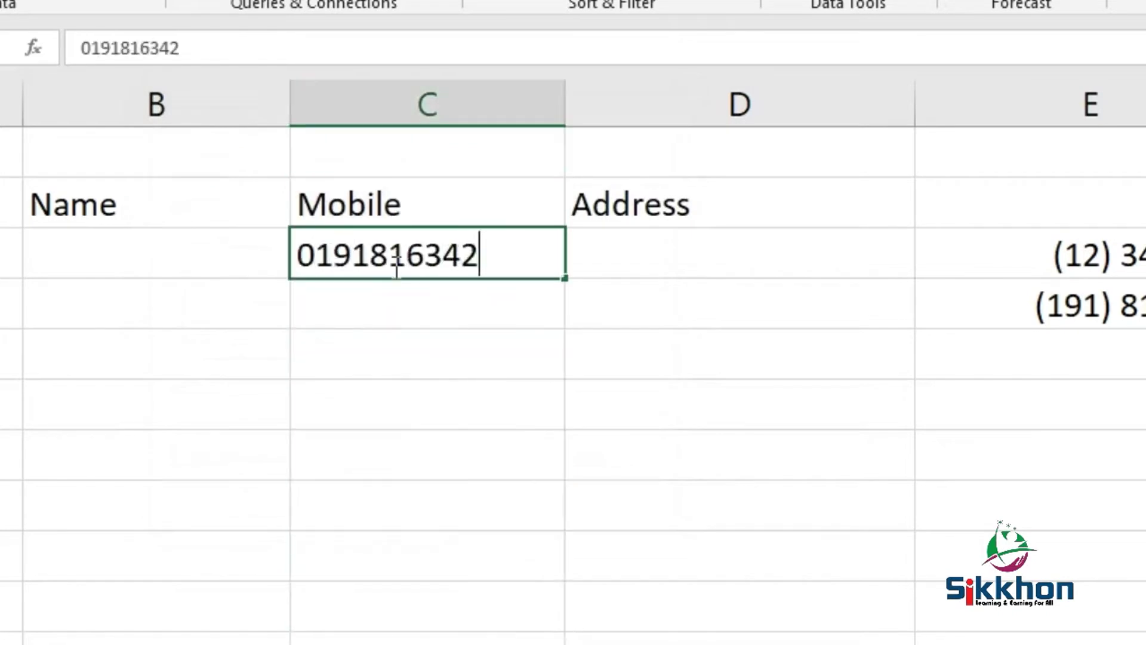
pyautogui.press('Return')
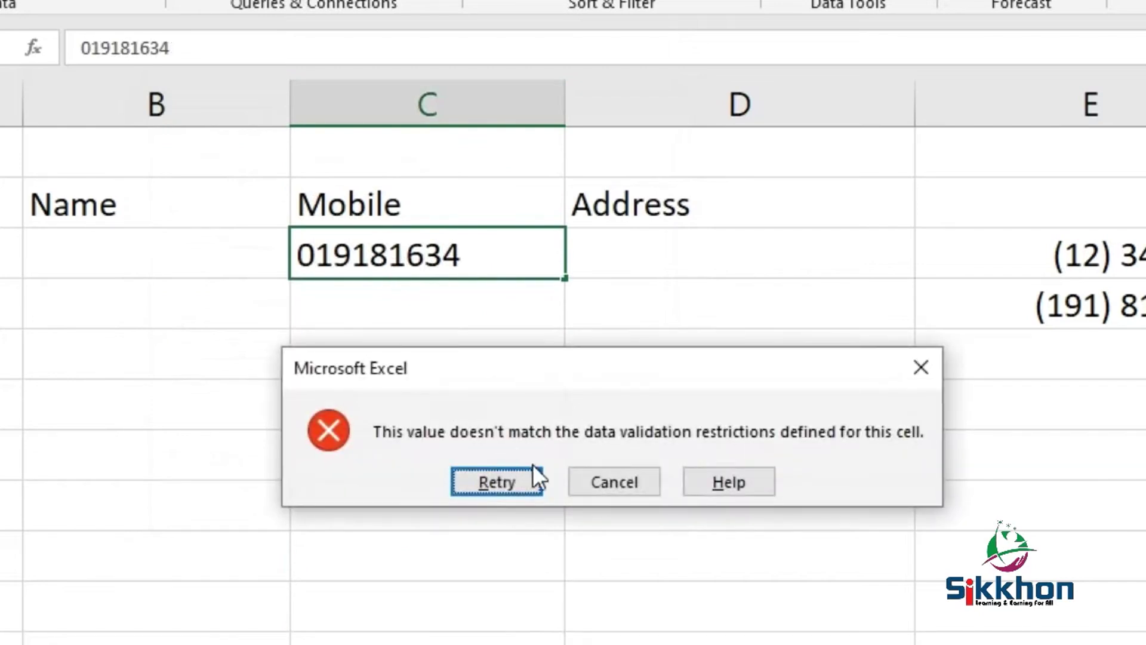
pyautogui.click(532, 475)
pyautogui.click(513, 272)
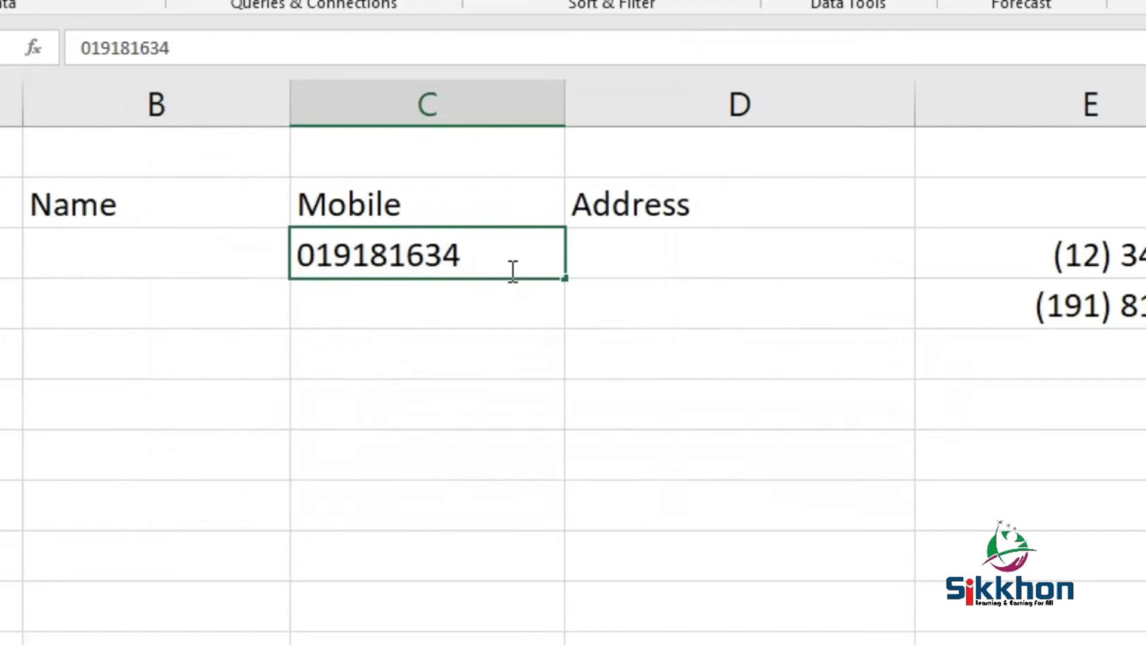
pyautogui.write('9')
pyautogui.press('Return')
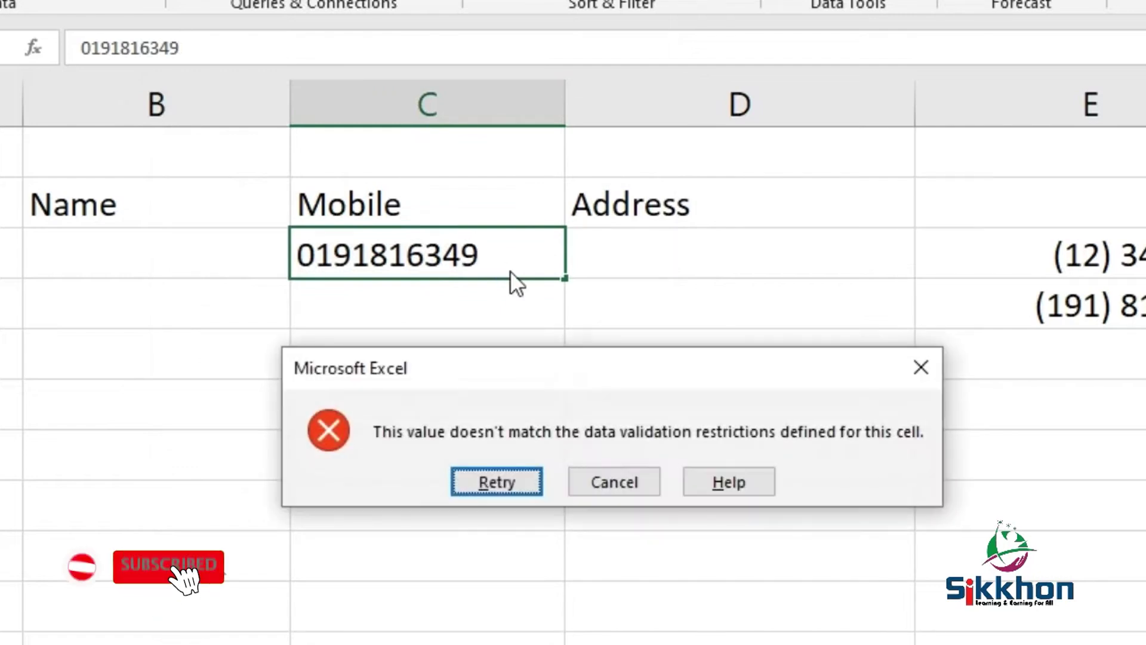
# - Insert a 4 before the last digit so C3's 10-digit number is accepted
pyautogui.click(493, 482)
pyautogui.click(461, 254)
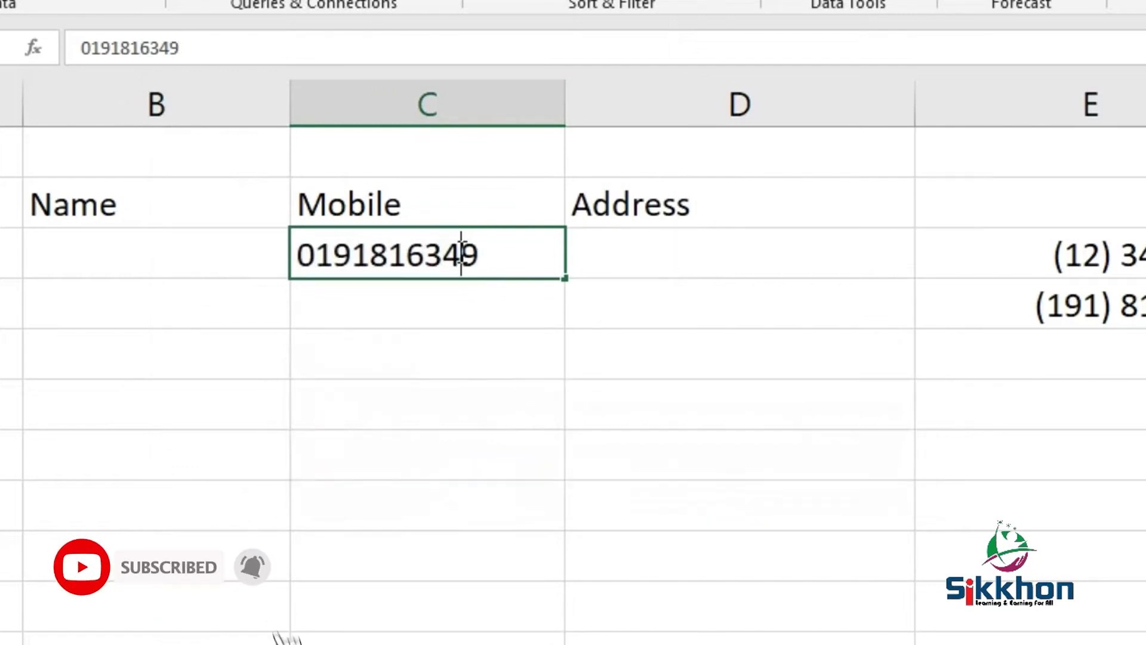
pyautogui.write('4')
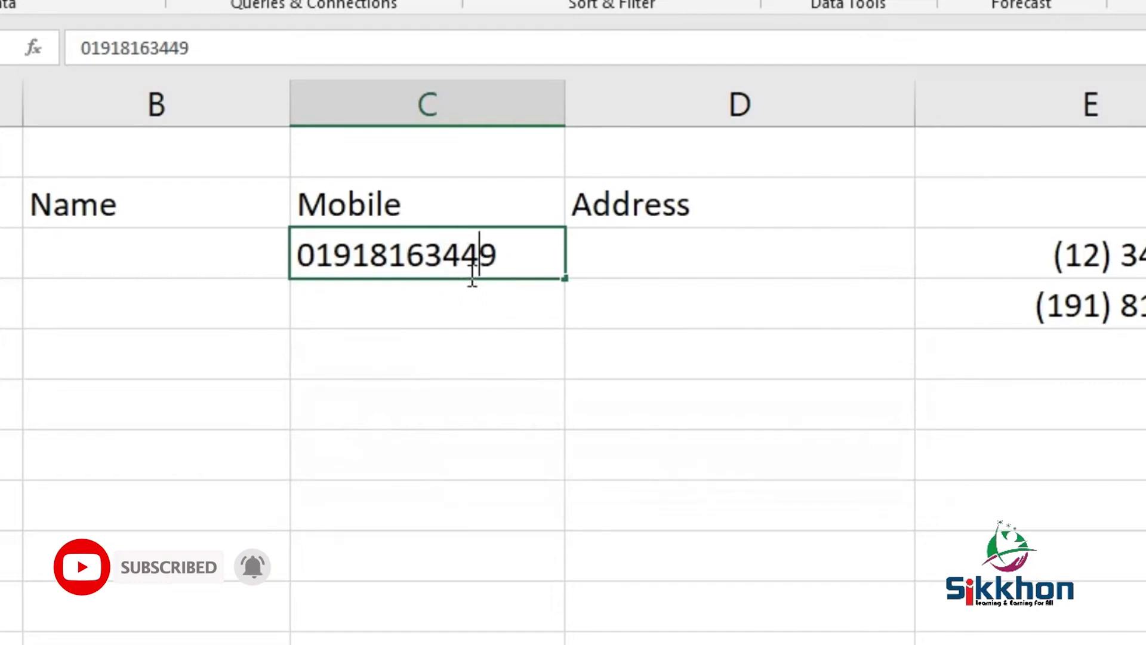
pyautogui.press('Return')
pyautogui.click(487, 255)
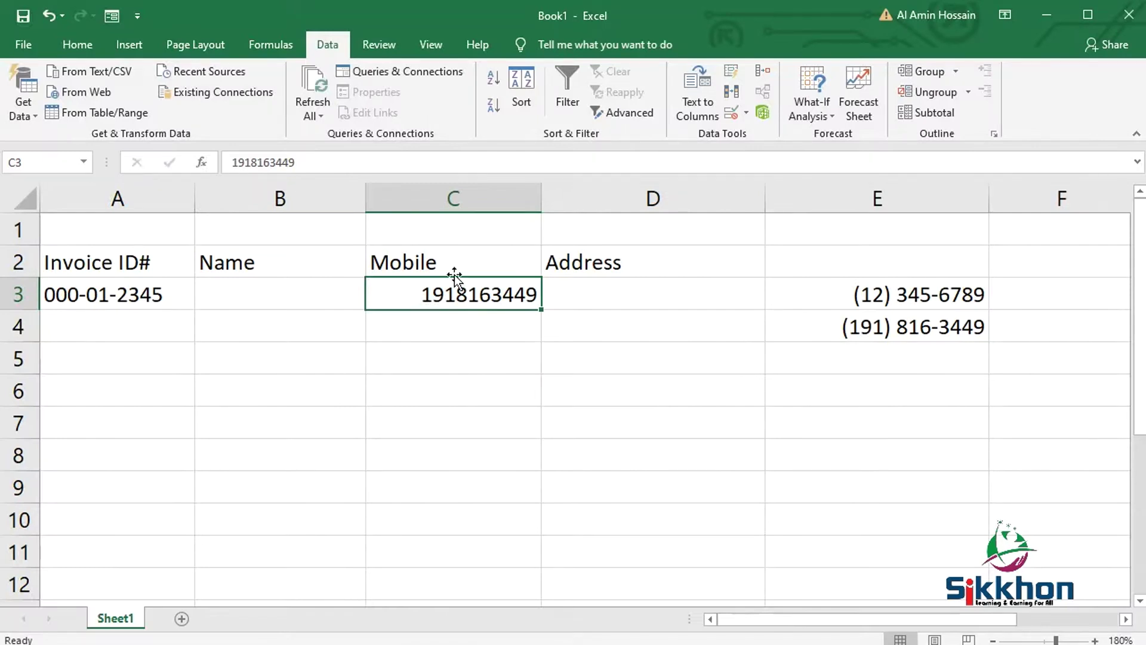
# - Format the Mobile column C as Text
pyautogui.click(454, 198)
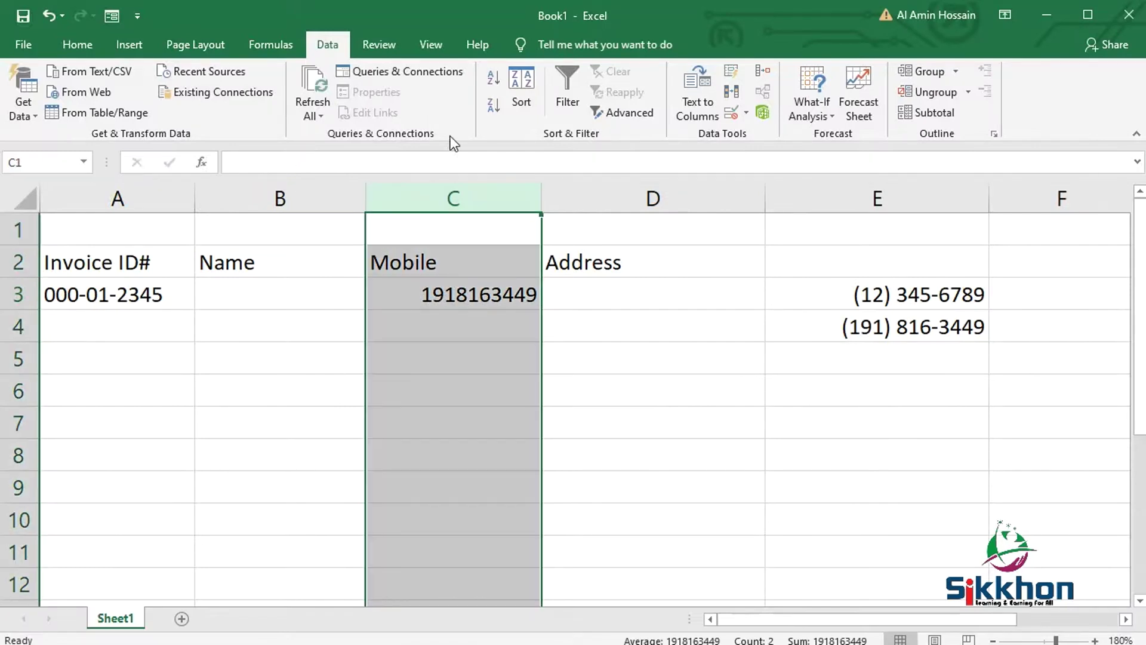
pyautogui.click(74, 46)
pyautogui.click(633, 78)
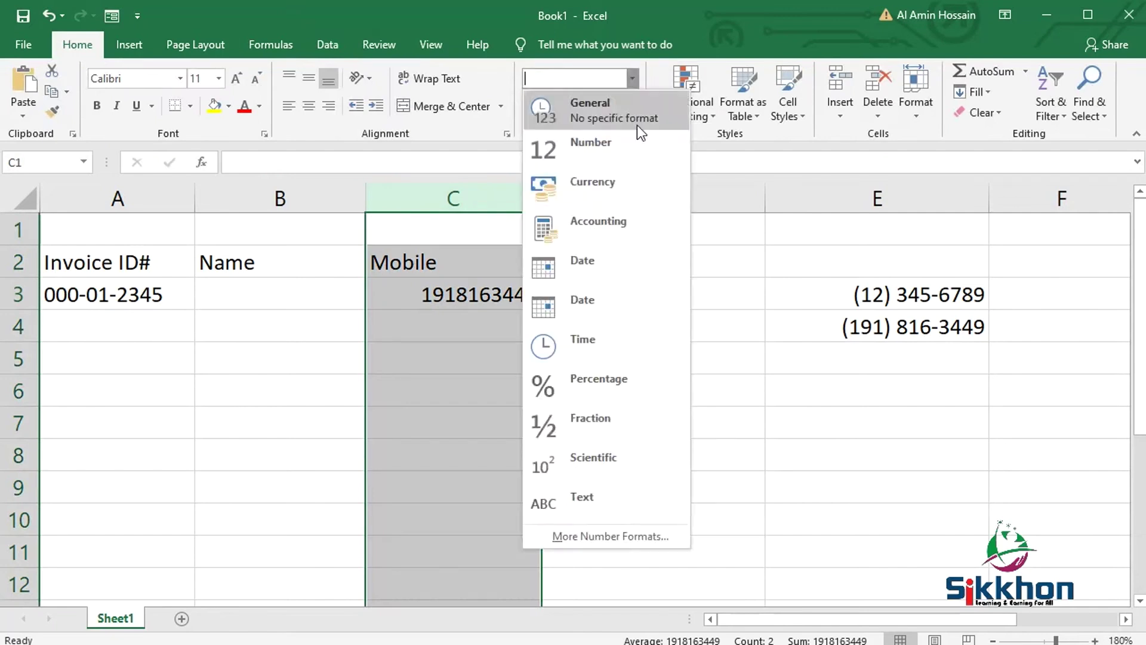
pyautogui.click(614, 506)
# - Add a leading 0 to C3's number, then cancel the repeated 10-character rejection
pyautogui.doubleClick(488, 294)
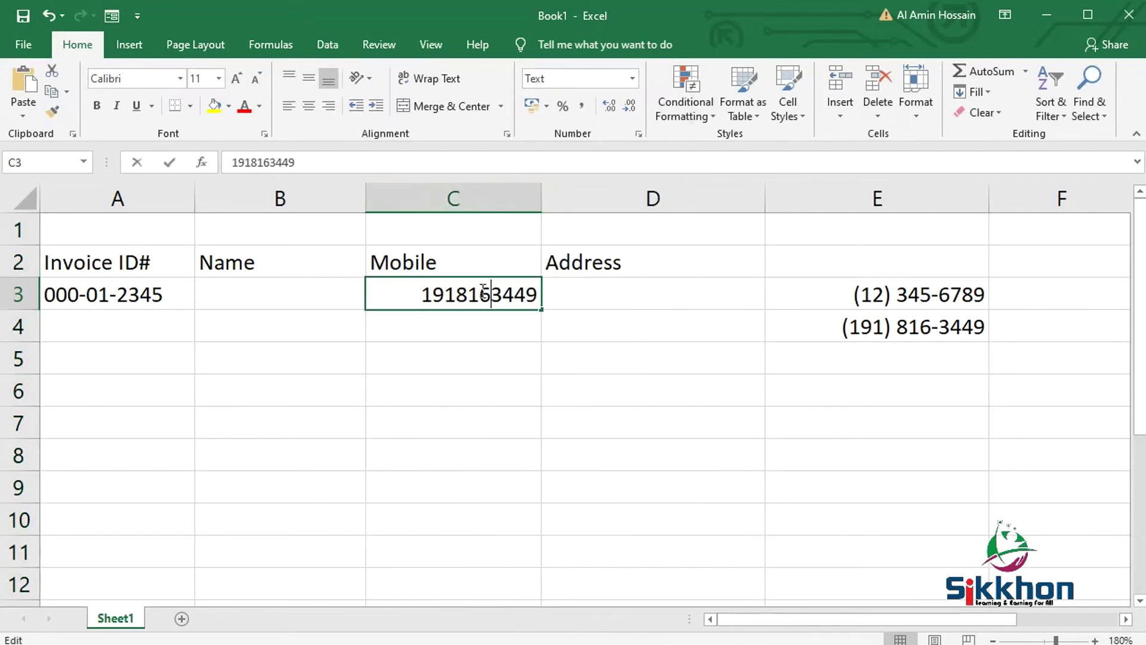
pyautogui.click(422, 294)
pyautogui.write('0')
pyautogui.press('Return')
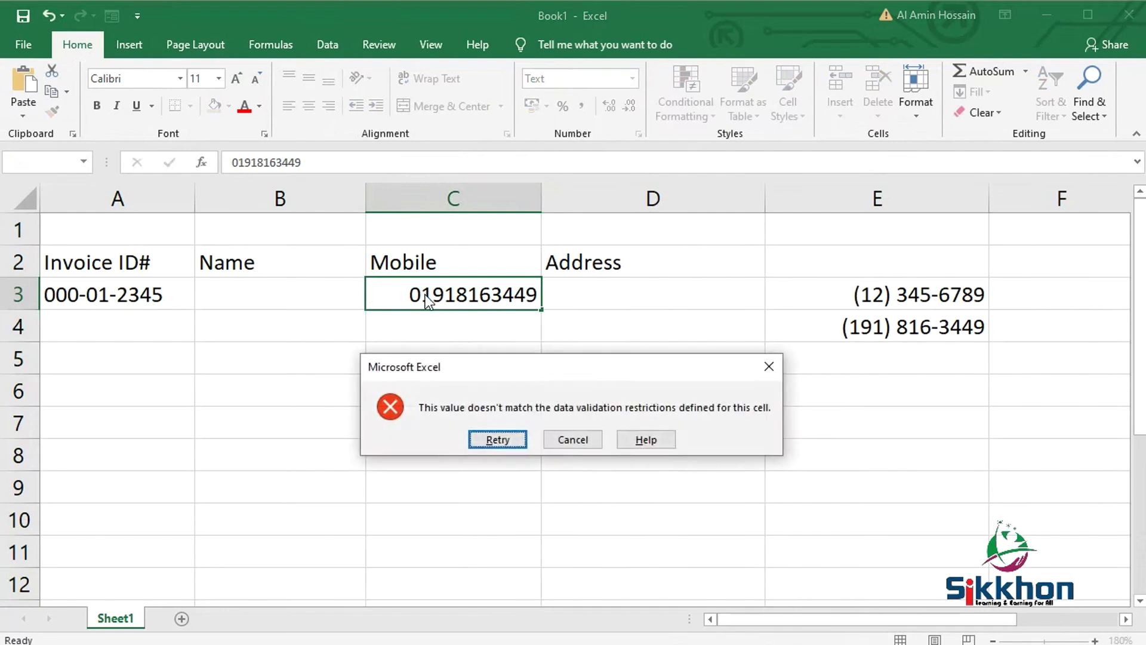
pyautogui.click(507, 439)
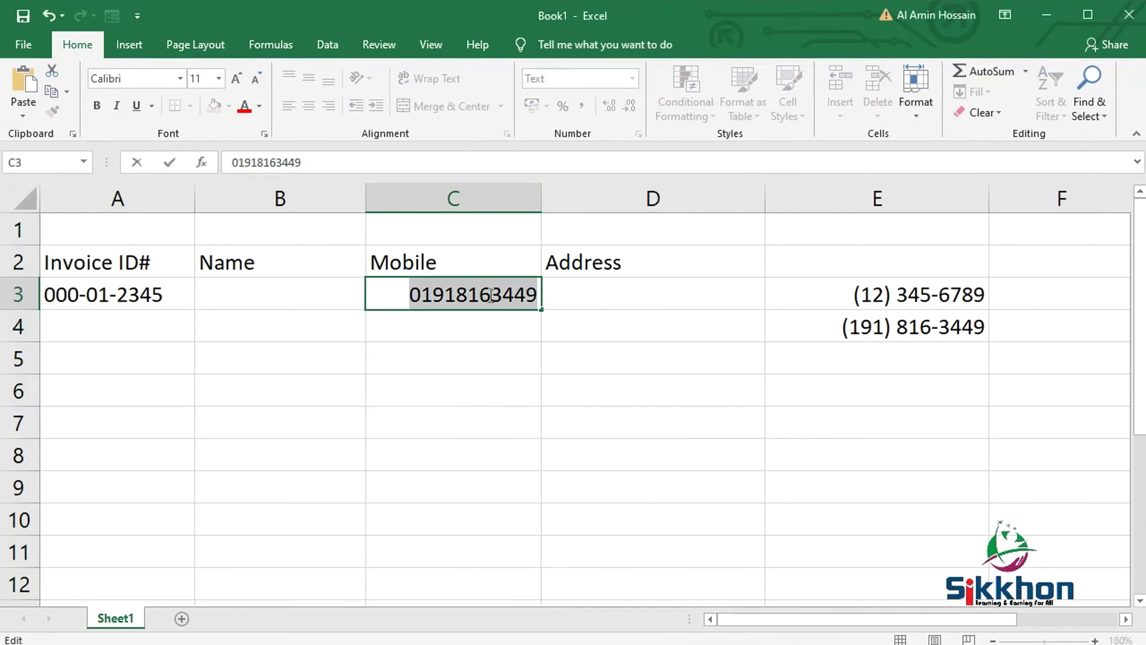
pyautogui.press('Return')
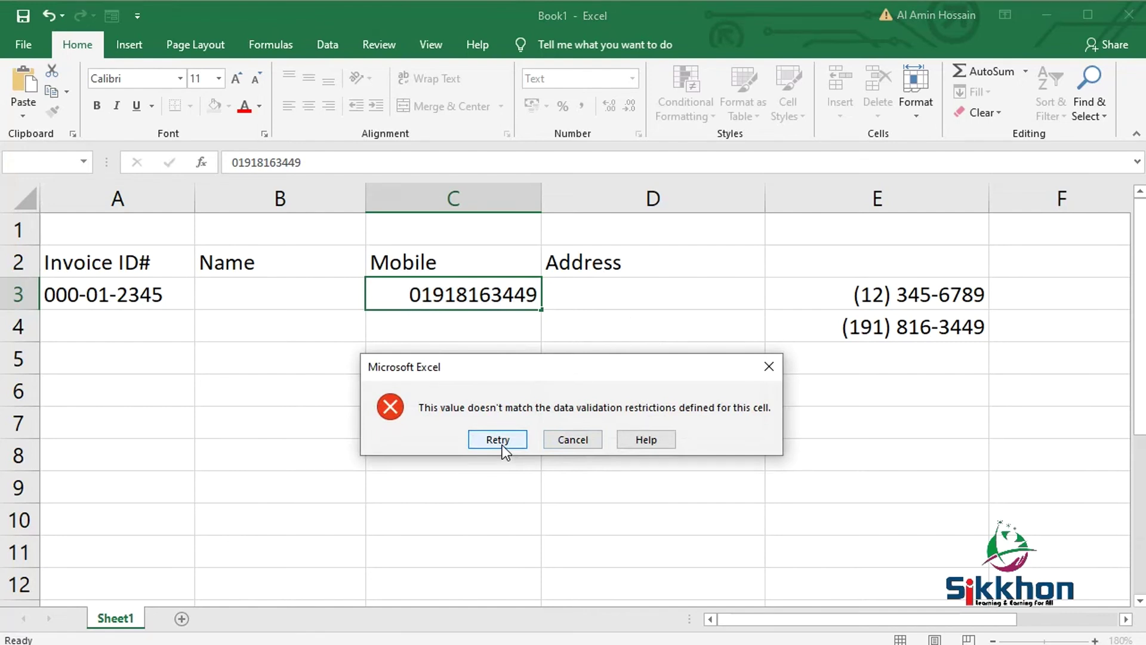
pyautogui.click(502, 445)
pyautogui.press('Return')
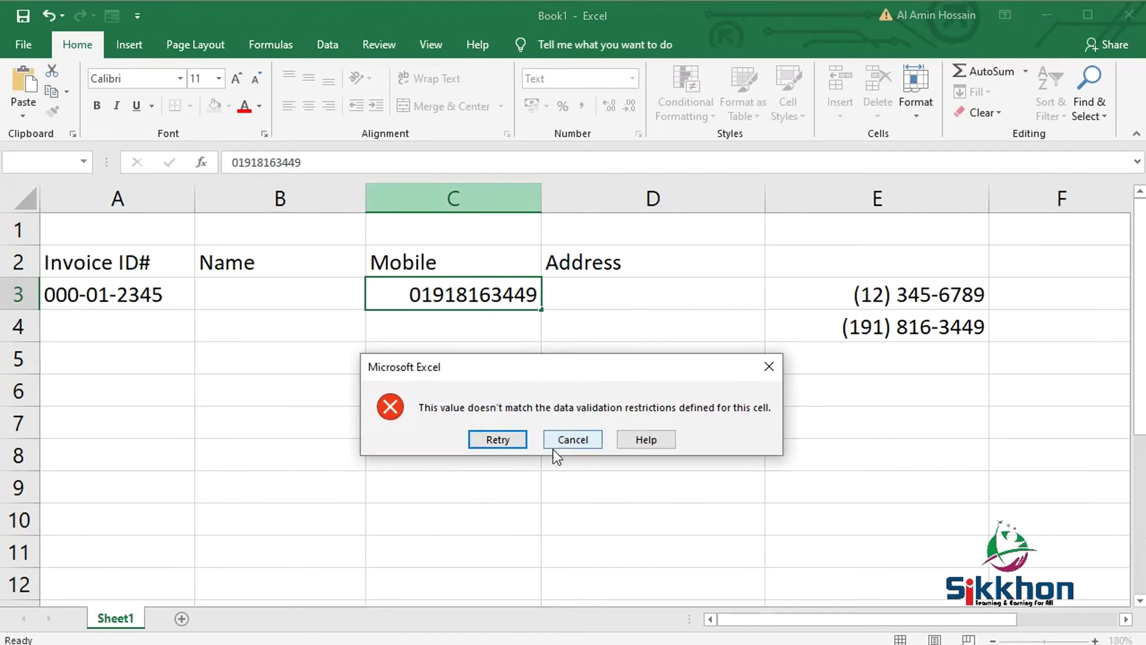
pyautogui.click(555, 441)
pyautogui.click(453, 198)
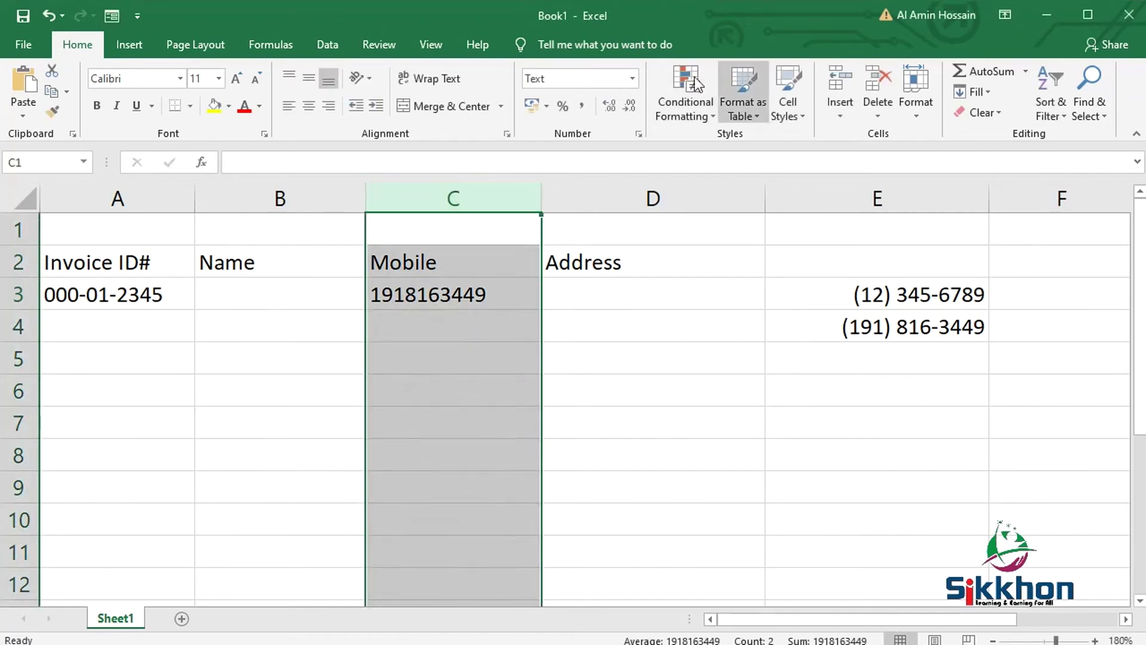
# - Change column C's validation length from 10 to 11 characters
pyautogui.click(326, 44)
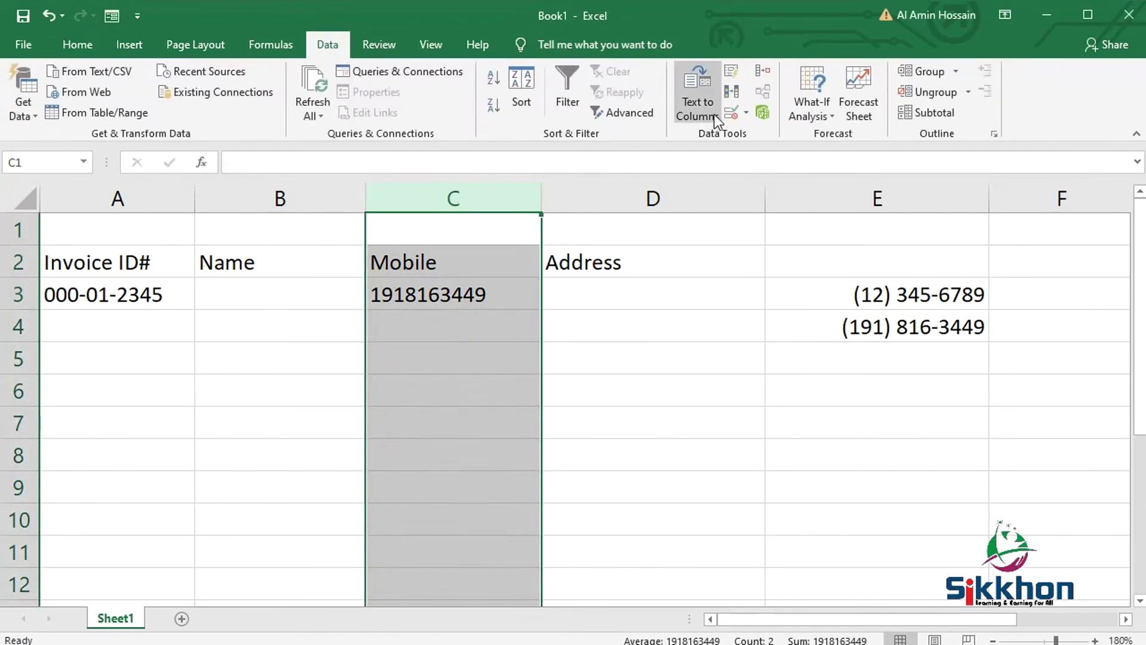
pyautogui.click(729, 112)
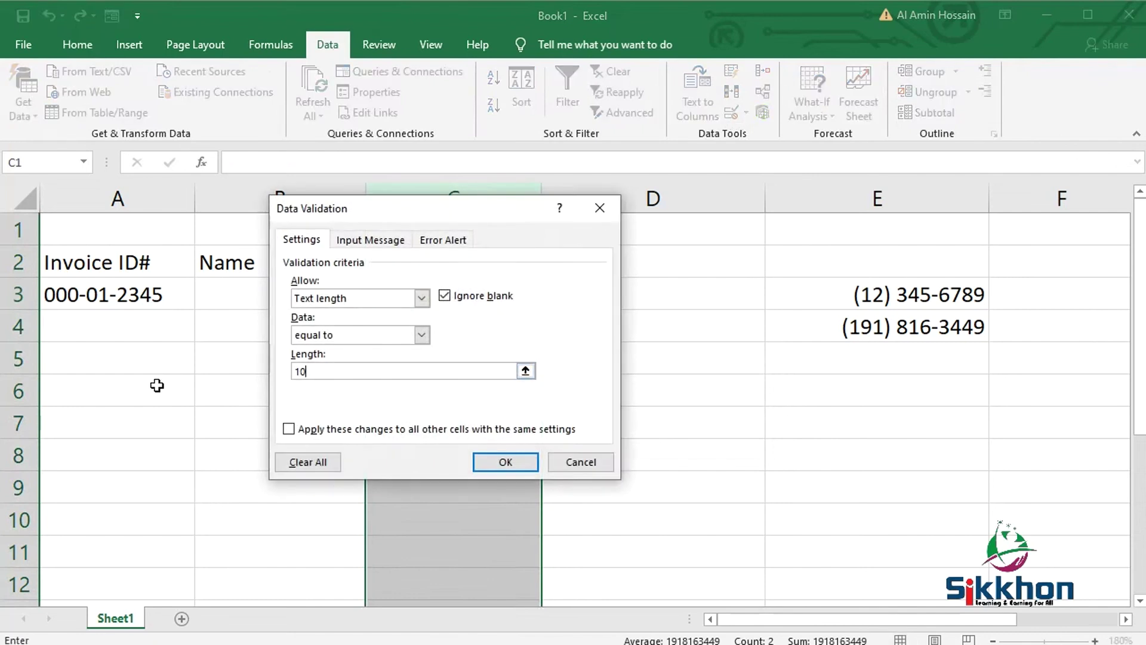
pyautogui.doubleClick(299, 371)
pyautogui.write('11')
pyautogui.click(501, 463)
# - Keep C3's 11-digit number with its leading zero, and cancel a rejected 12-digit test
pyautogui.click(492, 286)
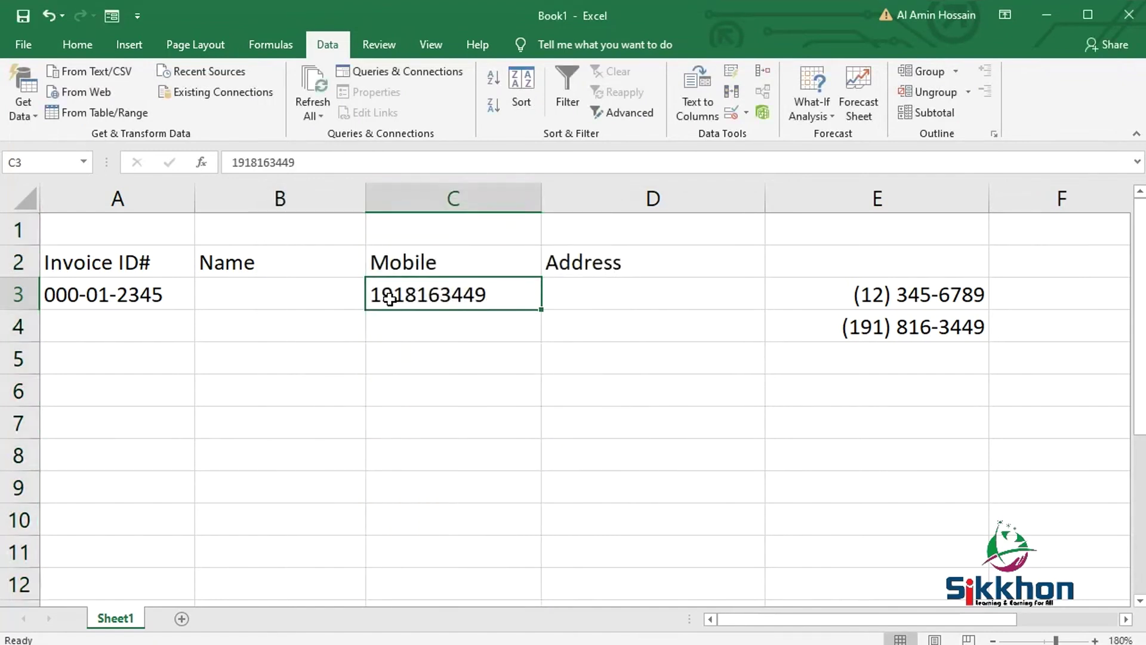
pyautogui.doubleClick(376, 292)
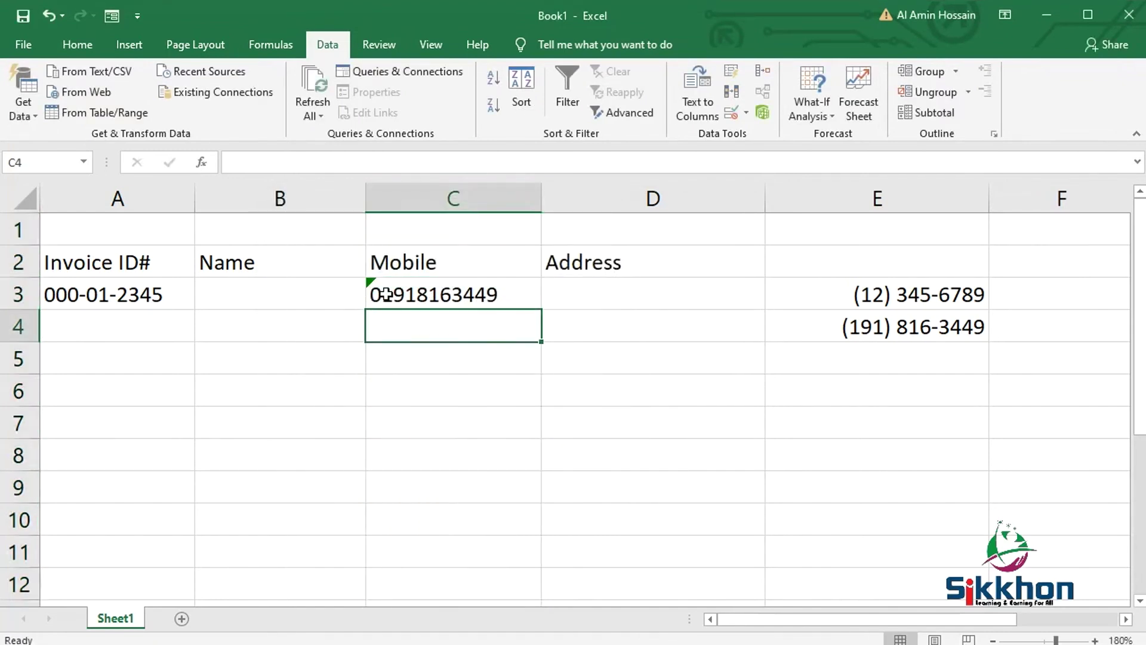
pyautogui.click(451, 294)
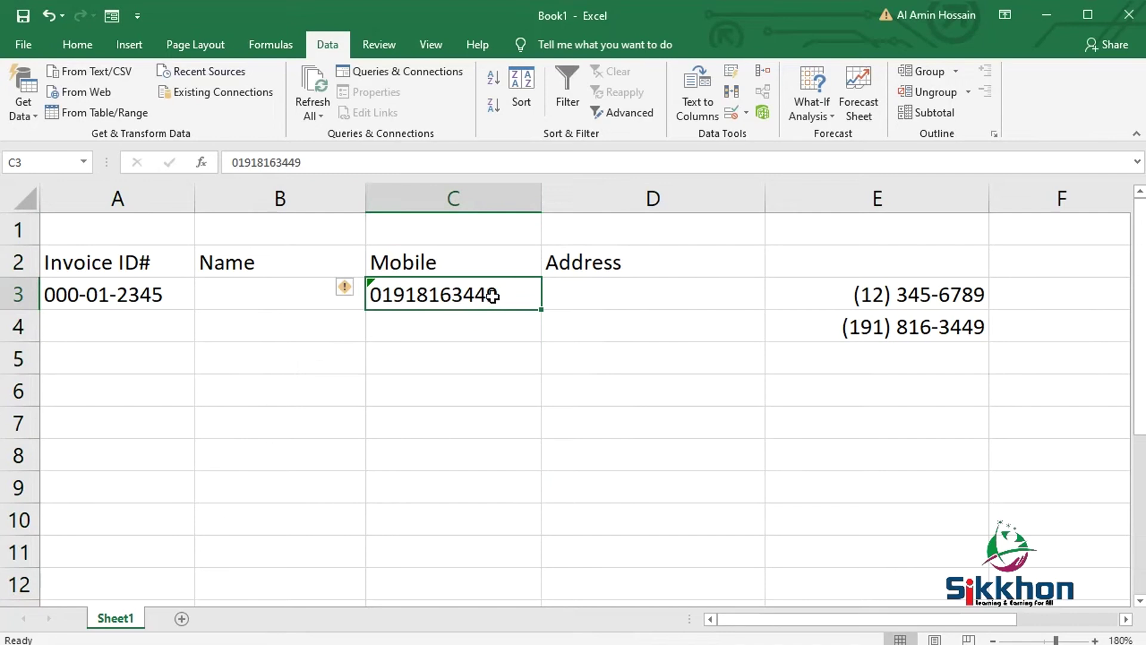
pyautogui.click(78, 46)
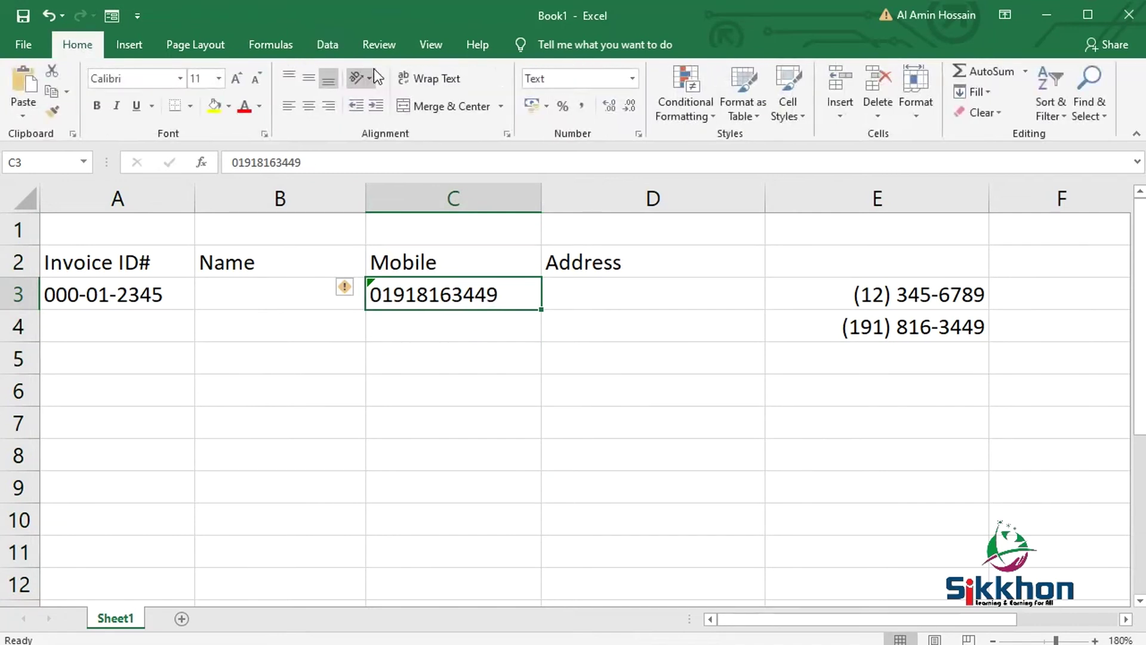
pyautogui.doubleClick(510, 298)
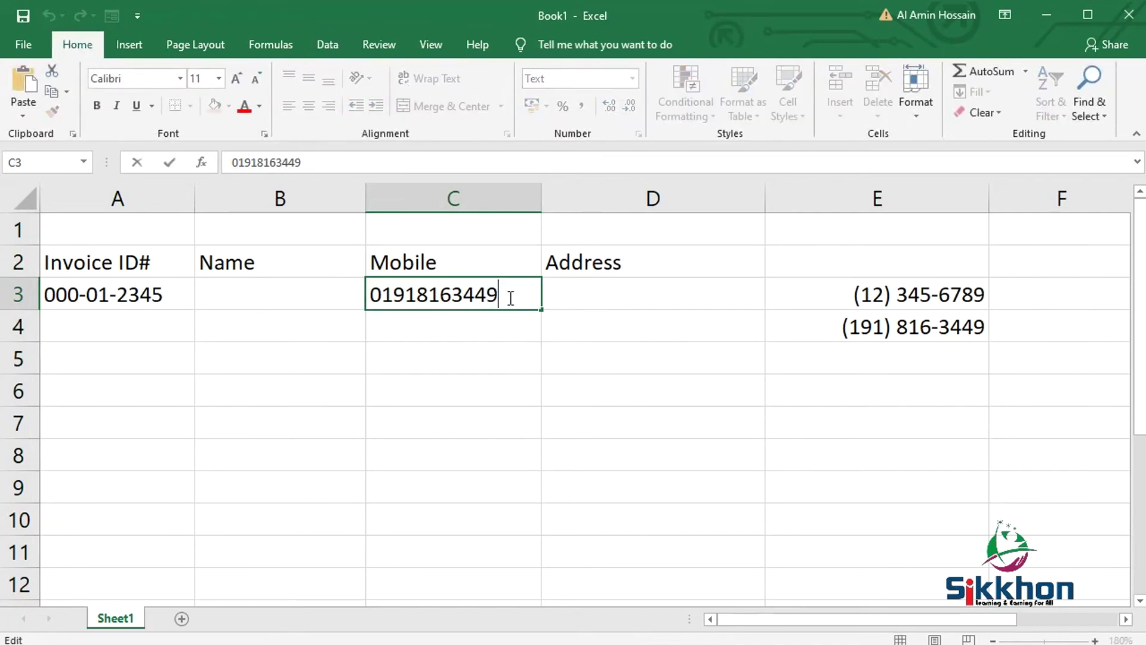
pyautogui.write('6')
pyautogui.press('Return')
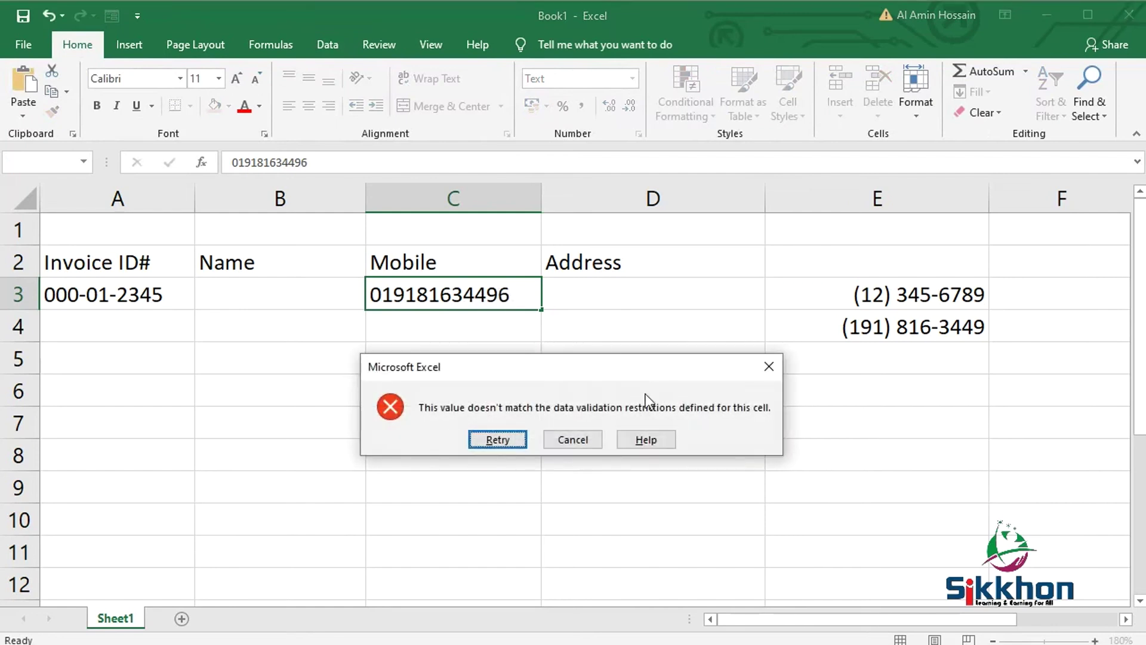
pyautogui.click(585, 442)
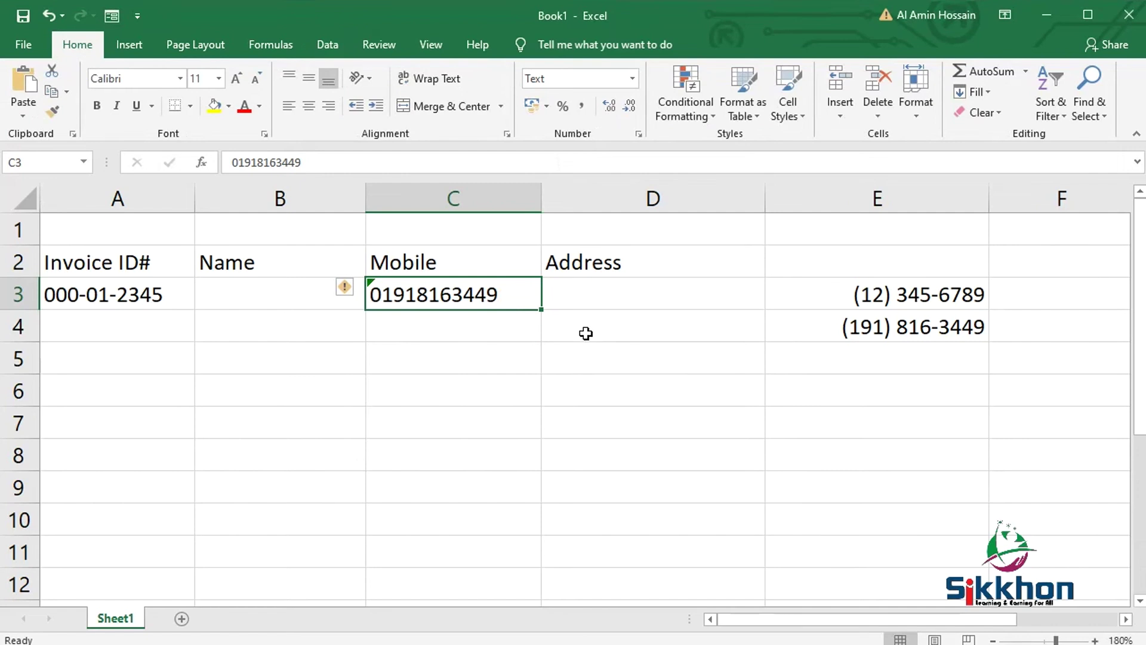
pyautogui.click(593, 303)
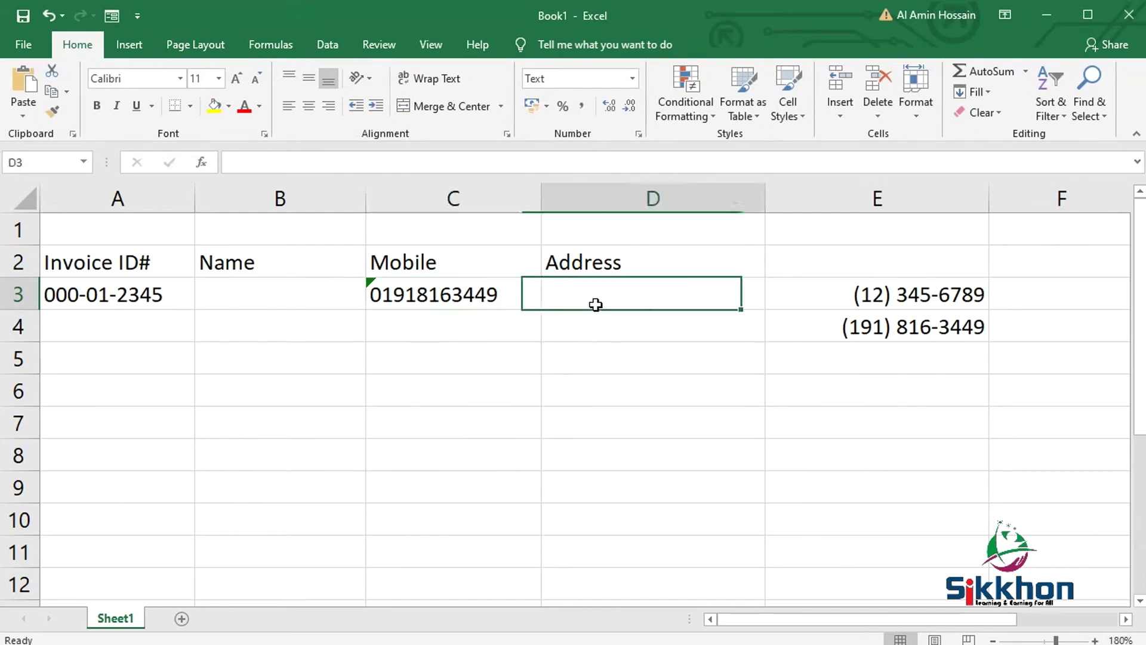